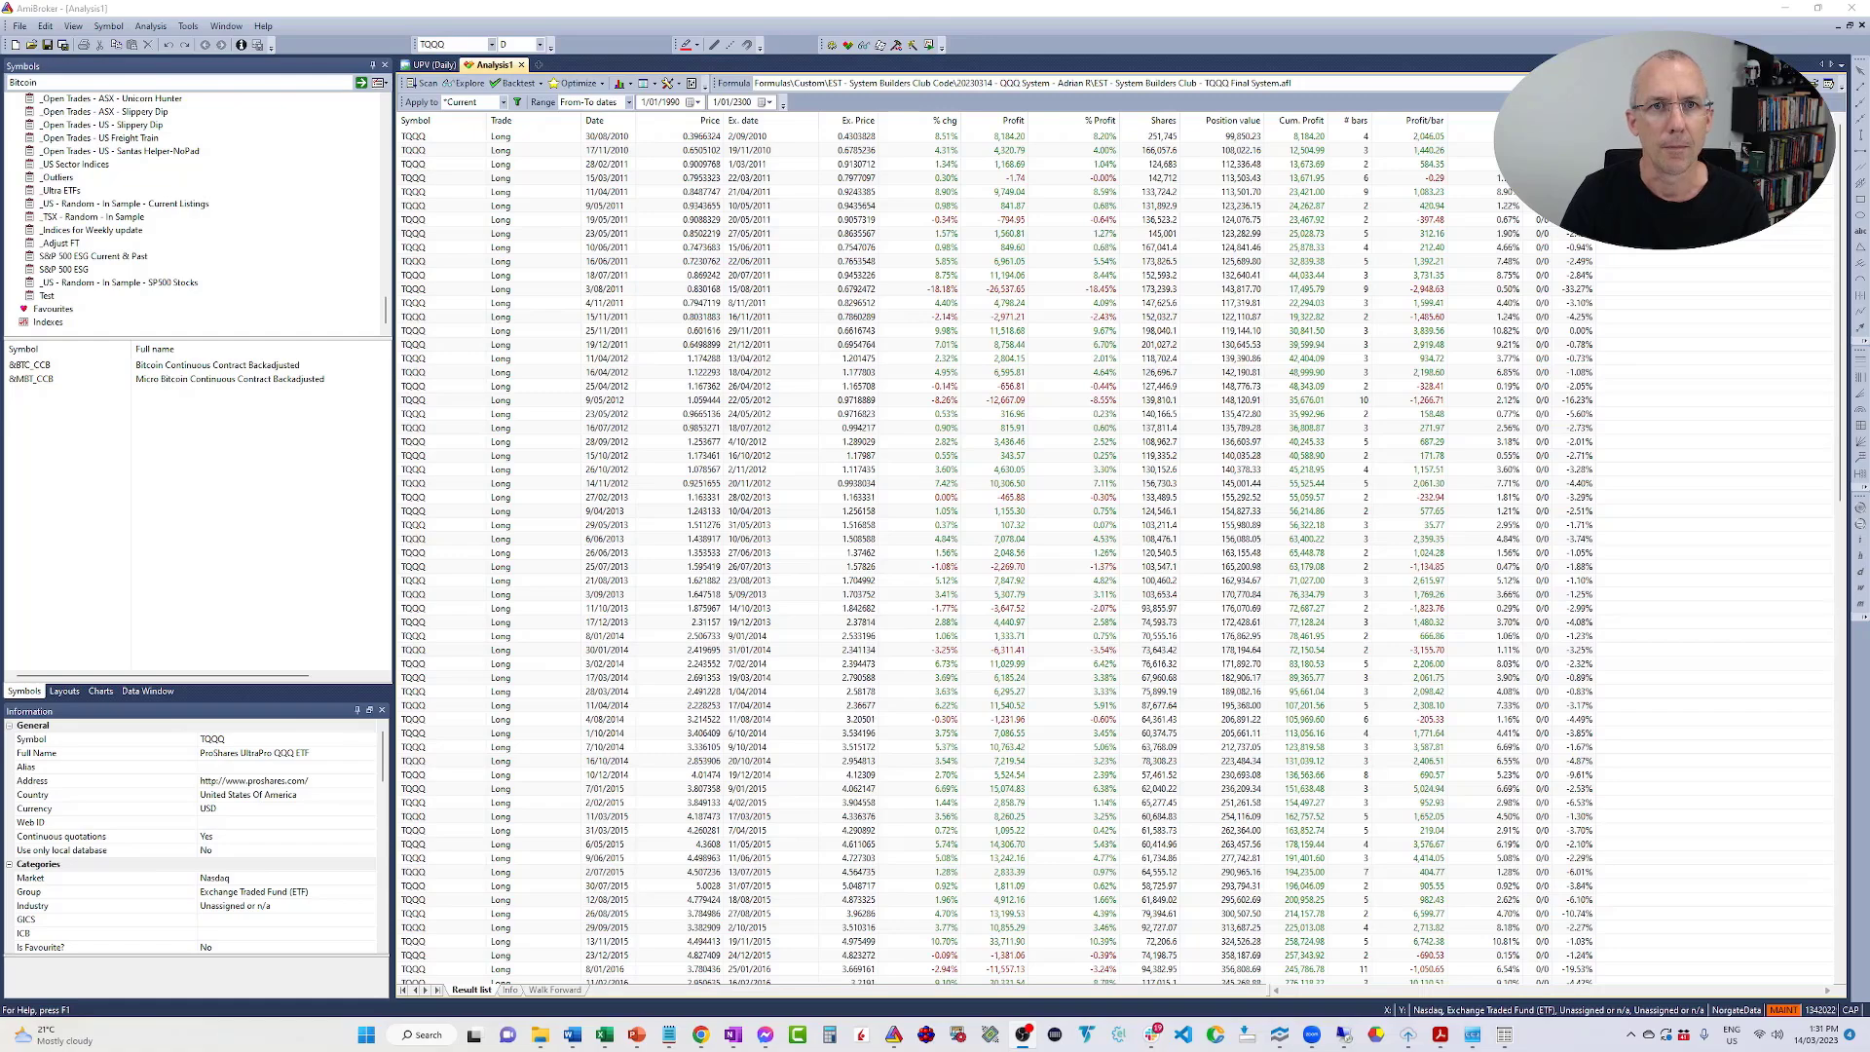
# Open the latest backtest report full-screen and scroll its charts: equity 991,930, maximum drawdown 41%.
pyautogui.click(643, 86)
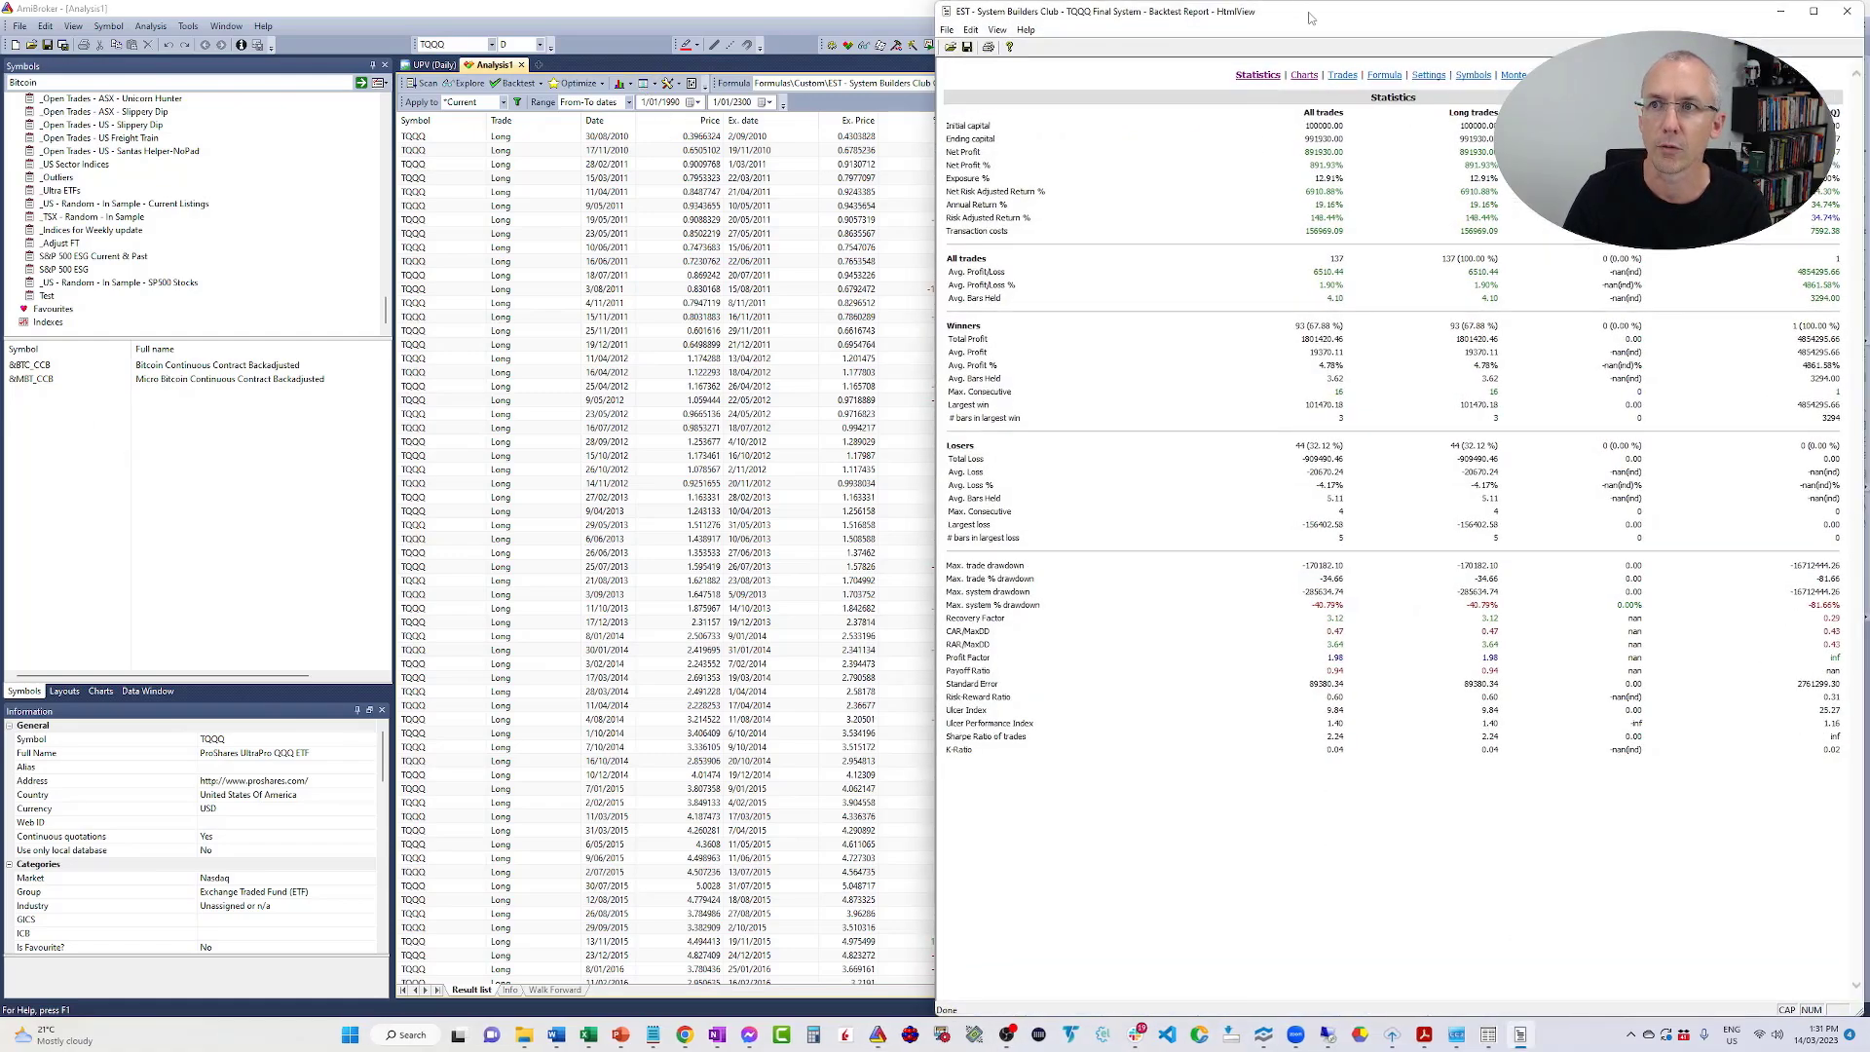
pyautogui.doubleClick(1311, 17)
pyautogui.click(836, 69)
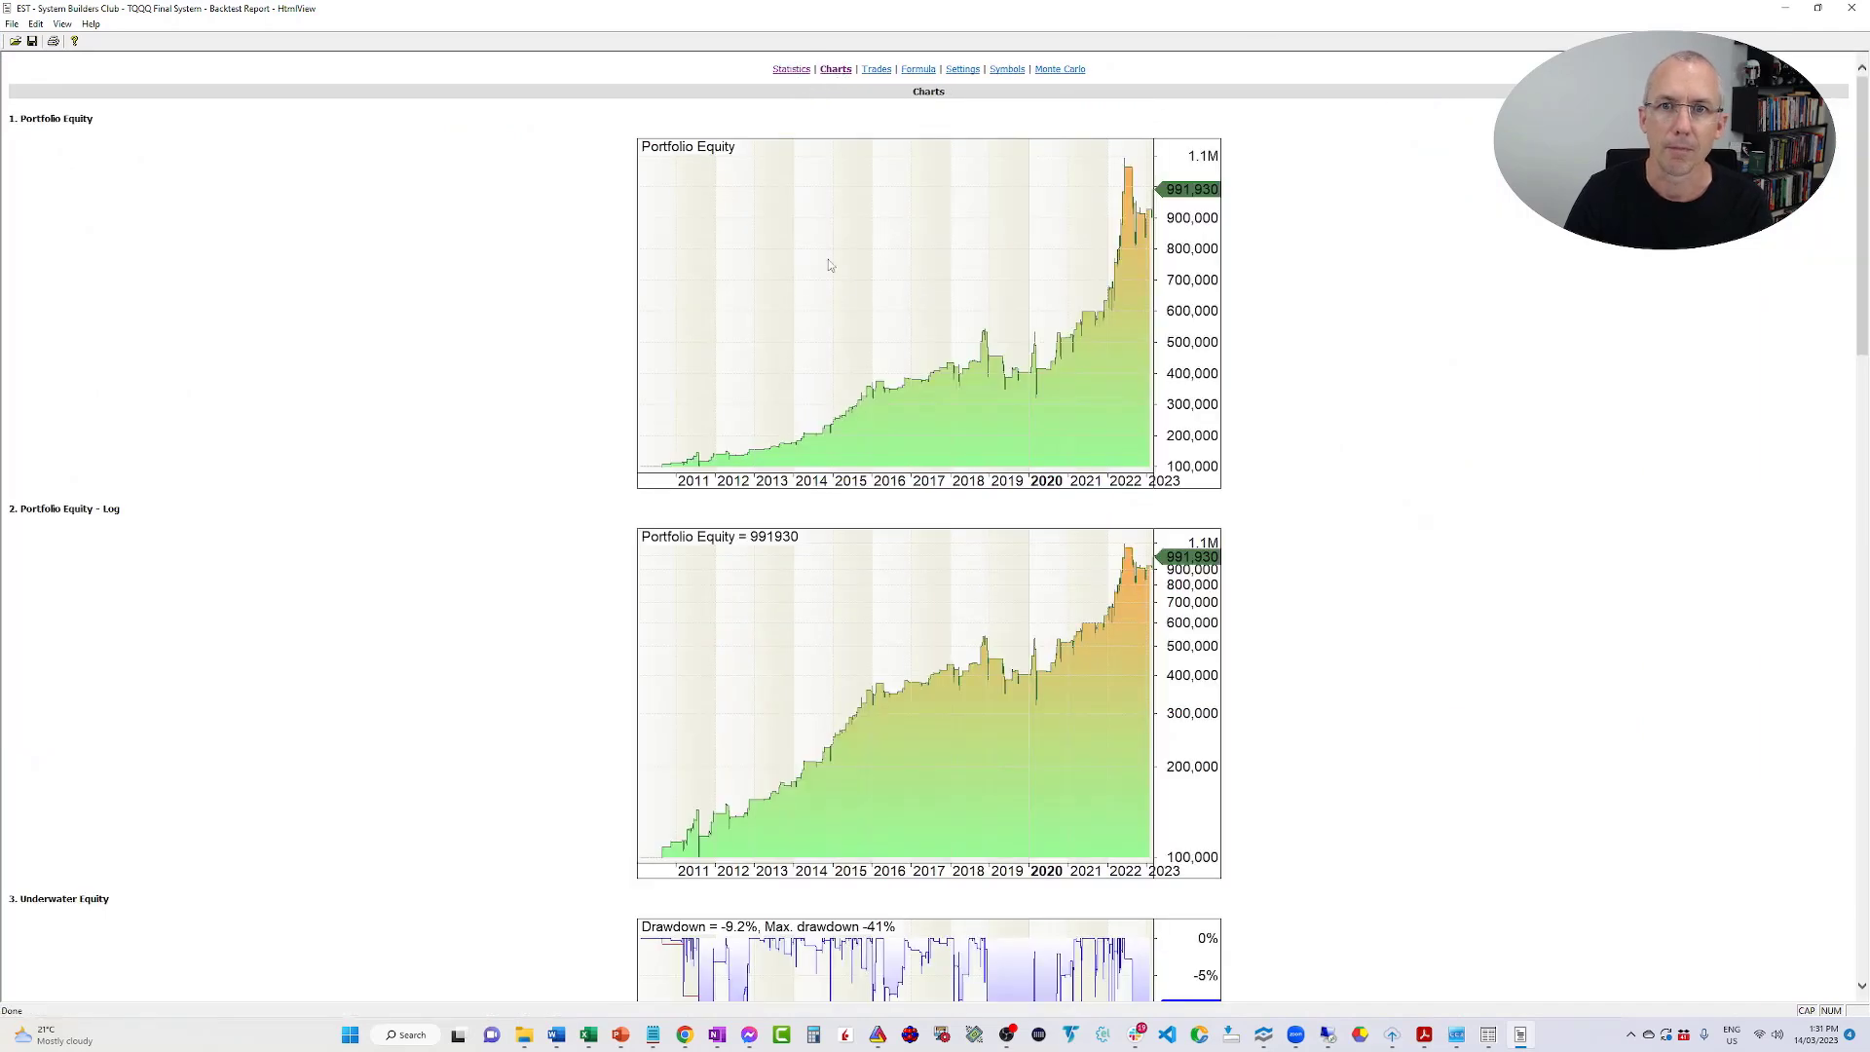
pyautogui.scroll(2, 933, 371)
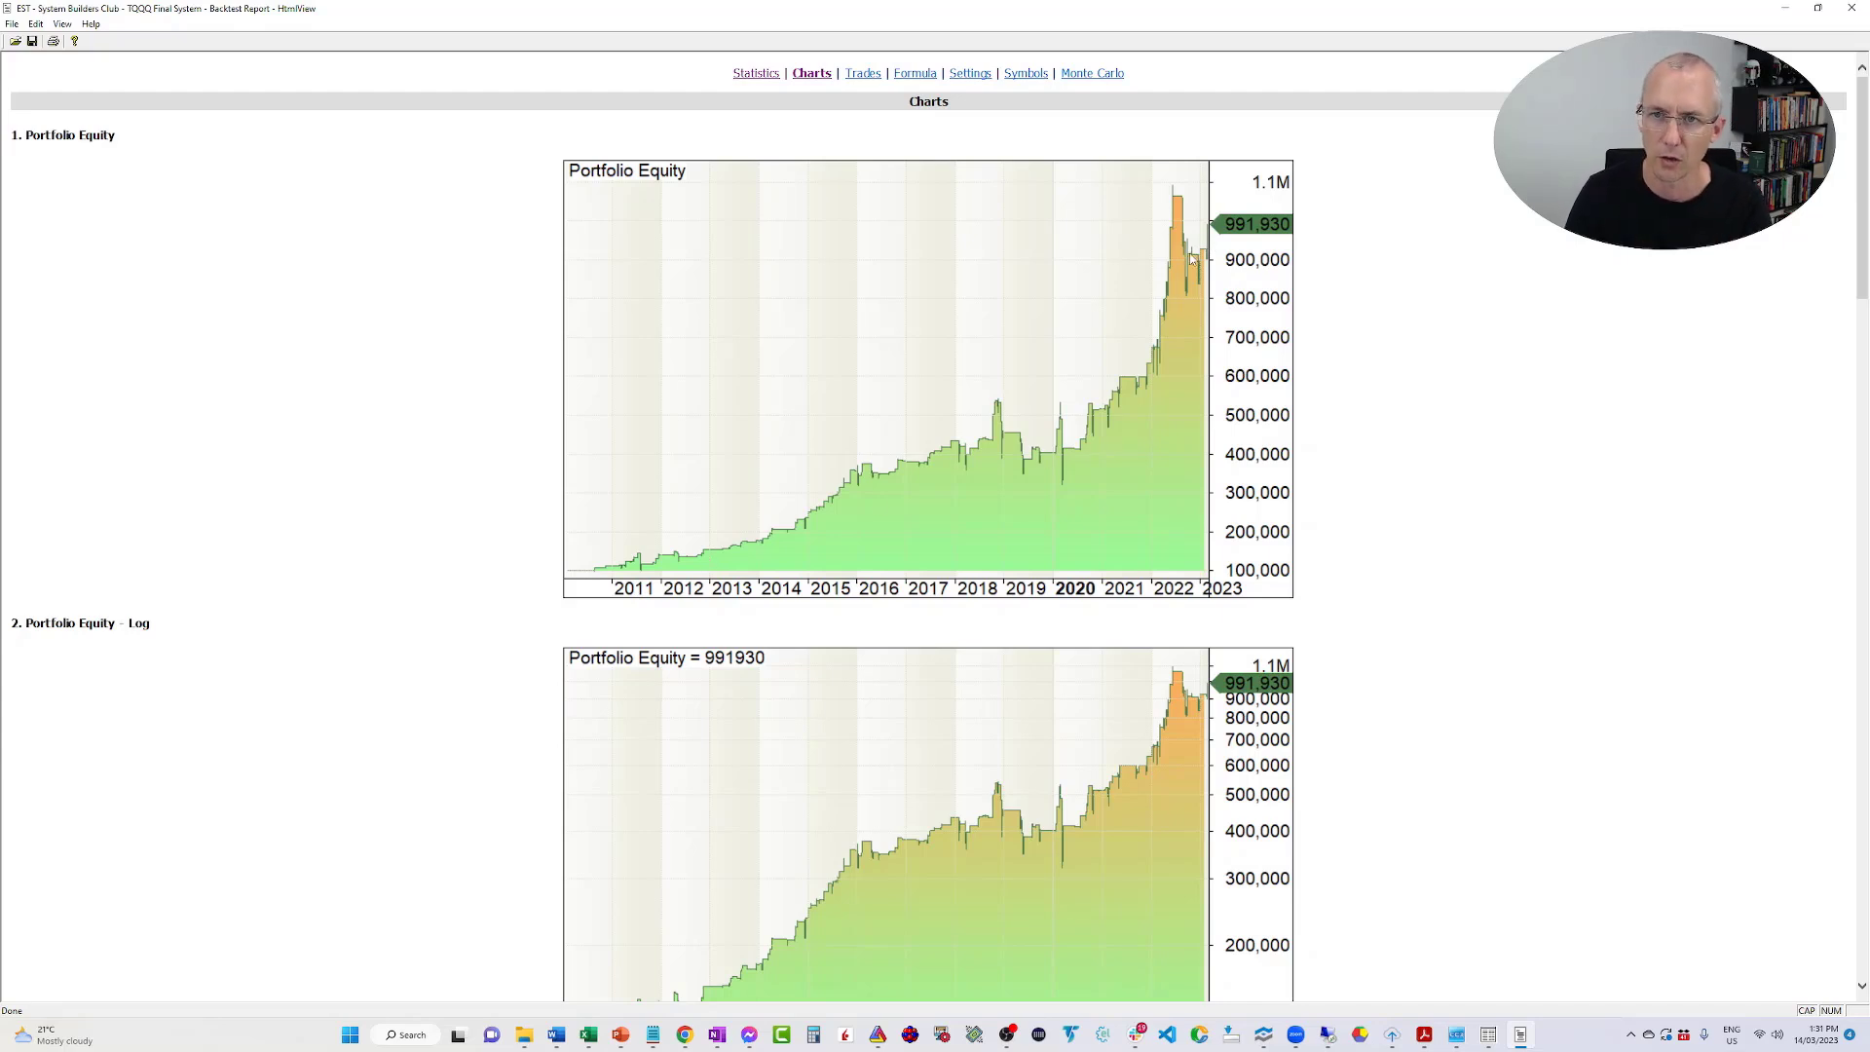
pyautogui.scroll(-7, 1143, 534)
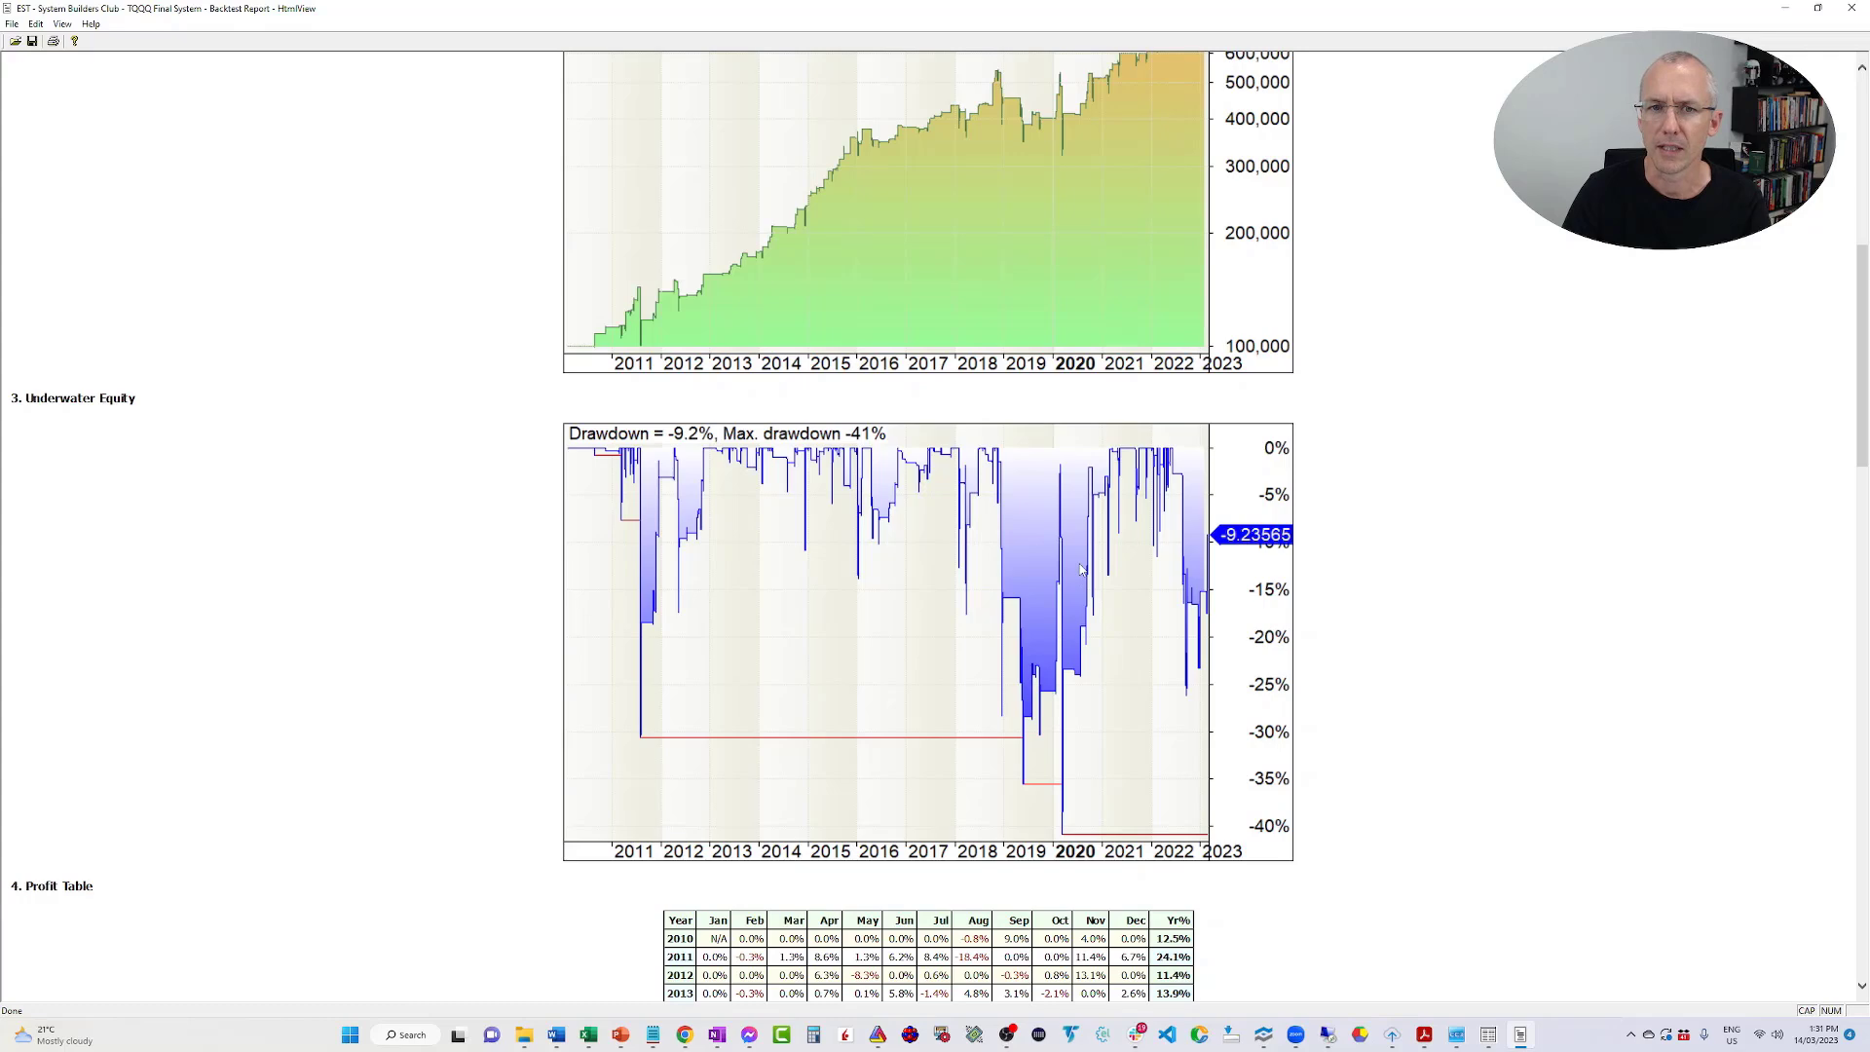
pyautogui.scroll(7, 1081, 570)
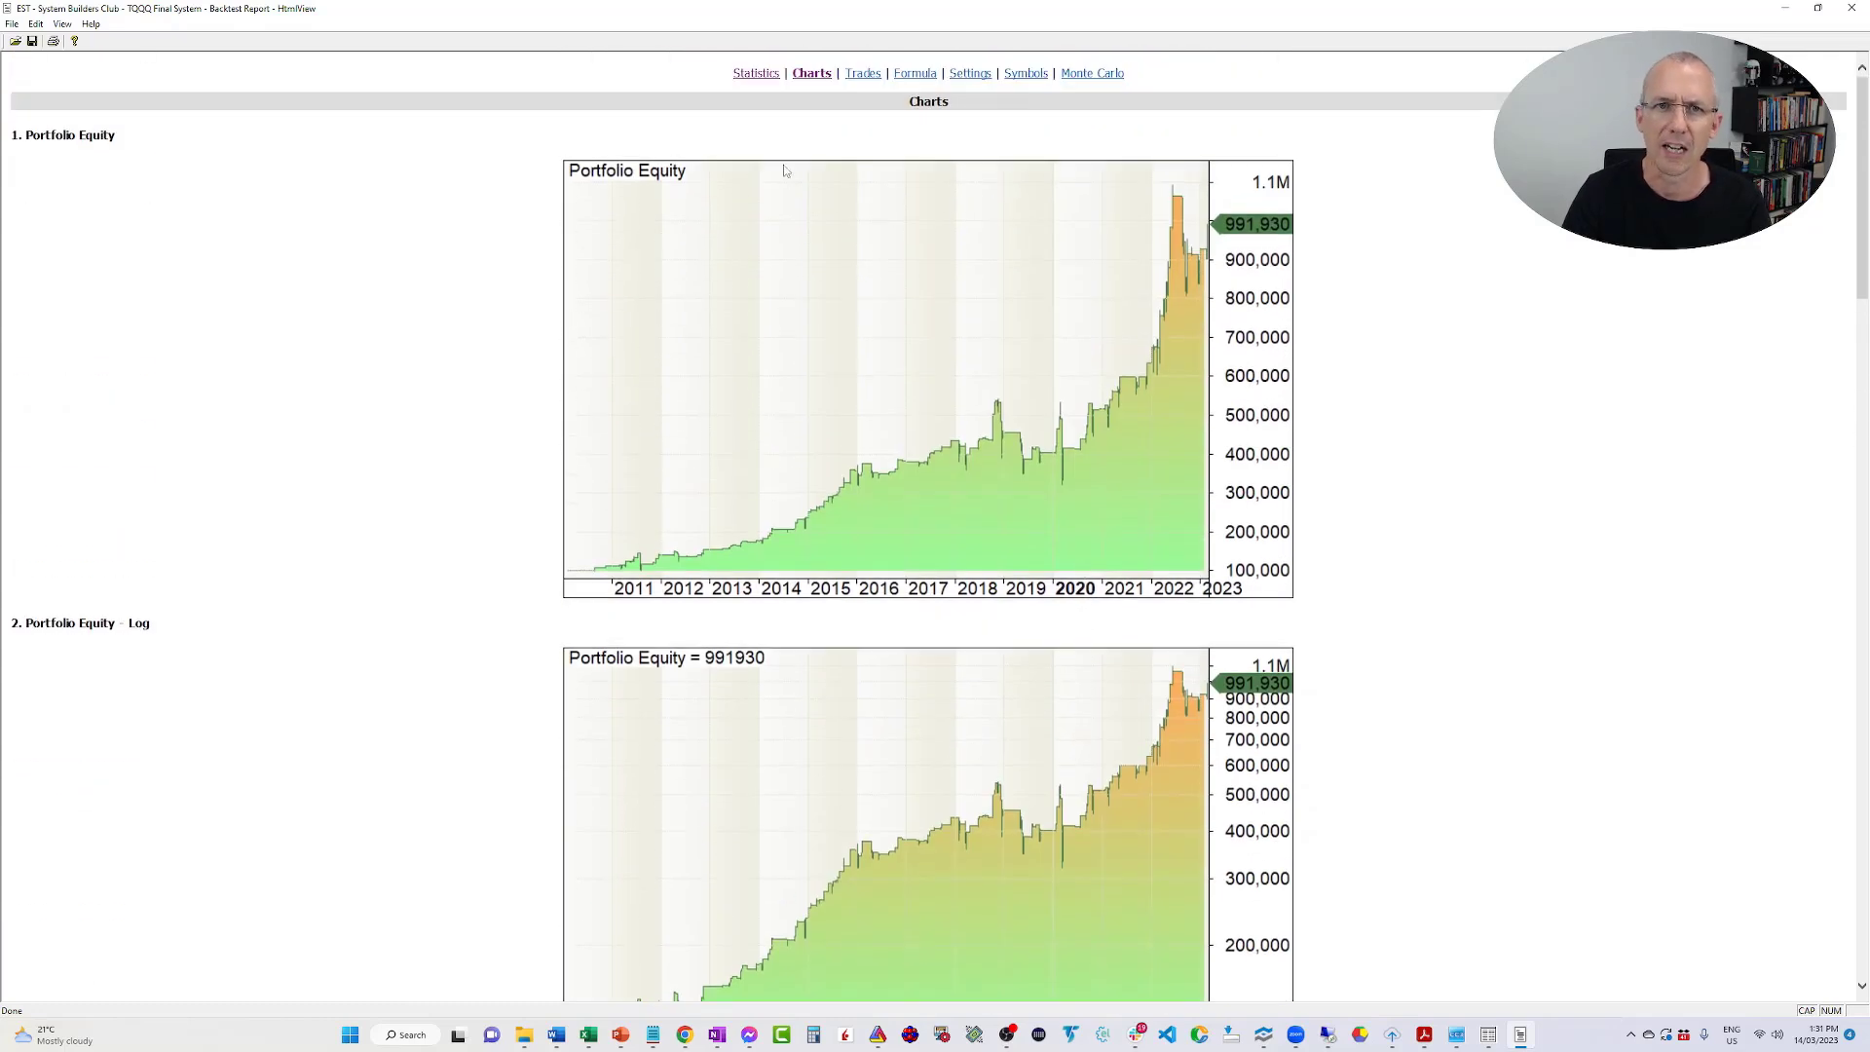
# On the Statistics page, highlight the 19.16% annual return and 0.47 CAR/MaxDD figures.
pyautogui.click(755, 76)
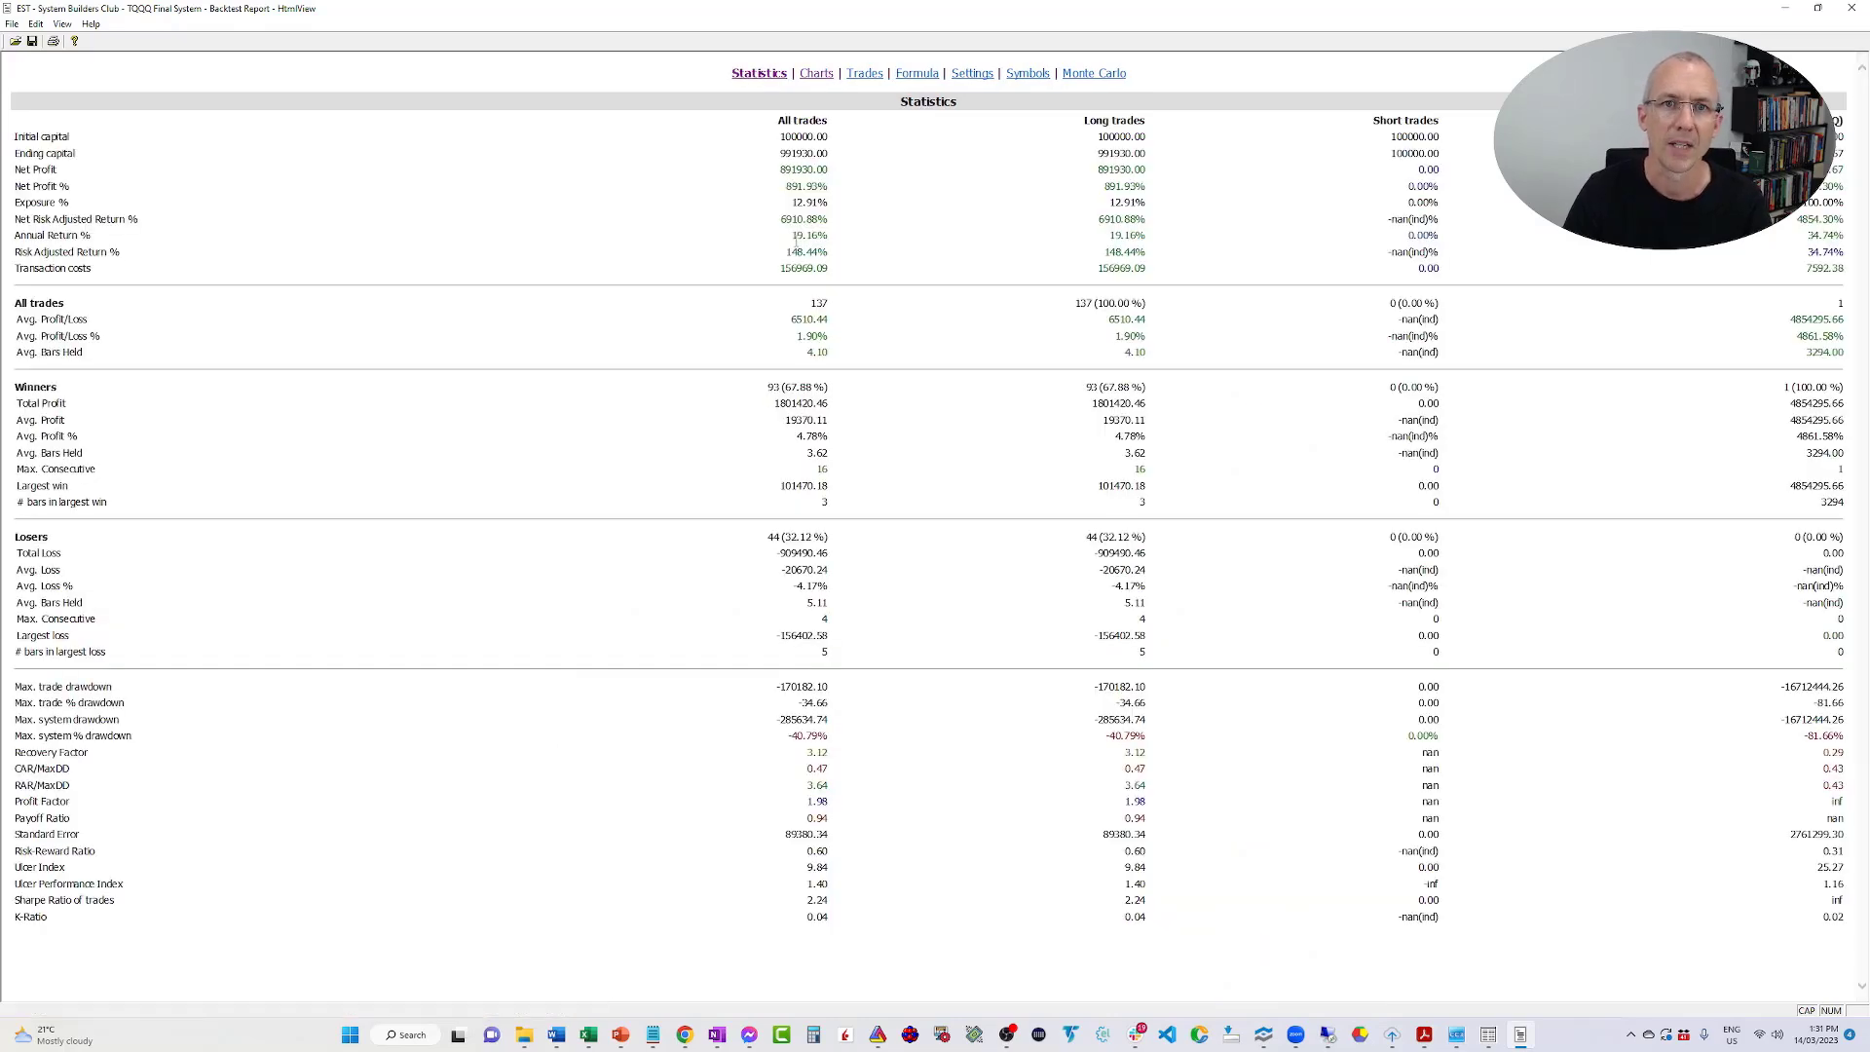
pyautogui.moveTo(792, 237); pyautogui.dragTo(828, 236)
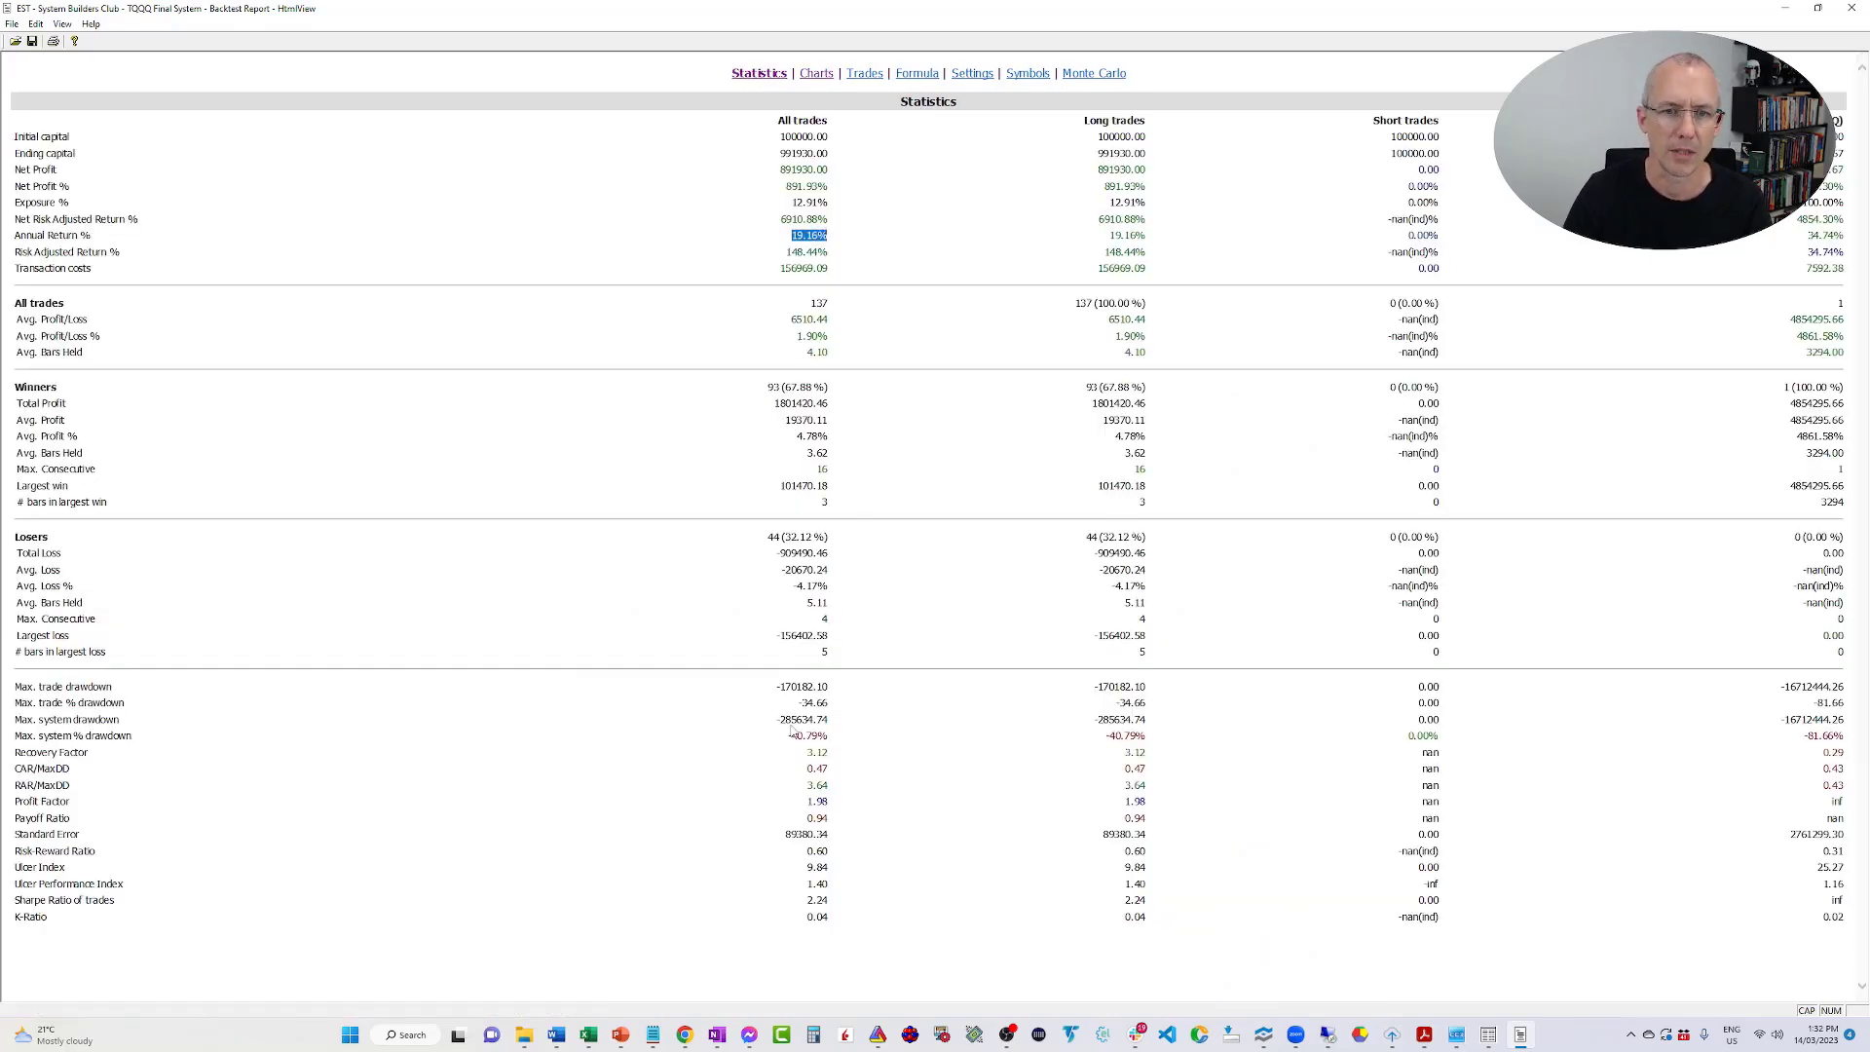
pyautogui.moveTo(790, 736); pyautogui.dragTo(828, 769)
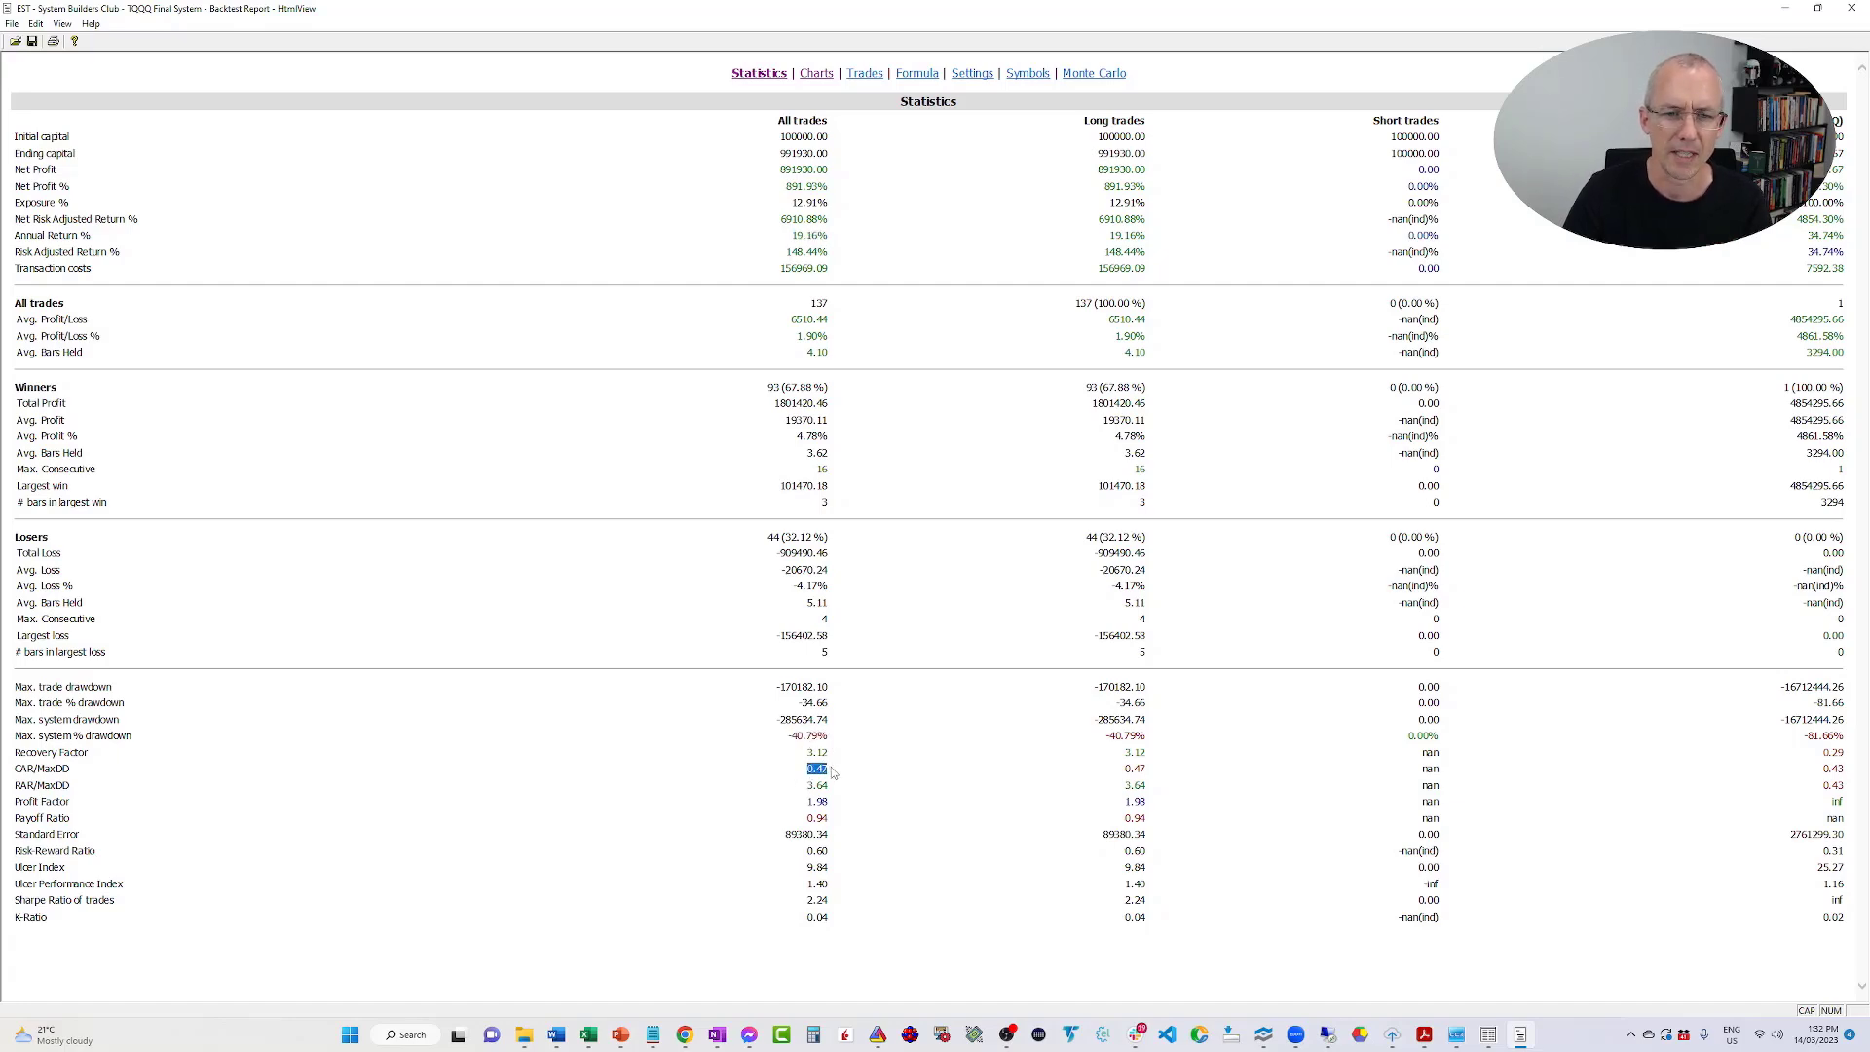
pyautogui.scroll(2, 833, 772)
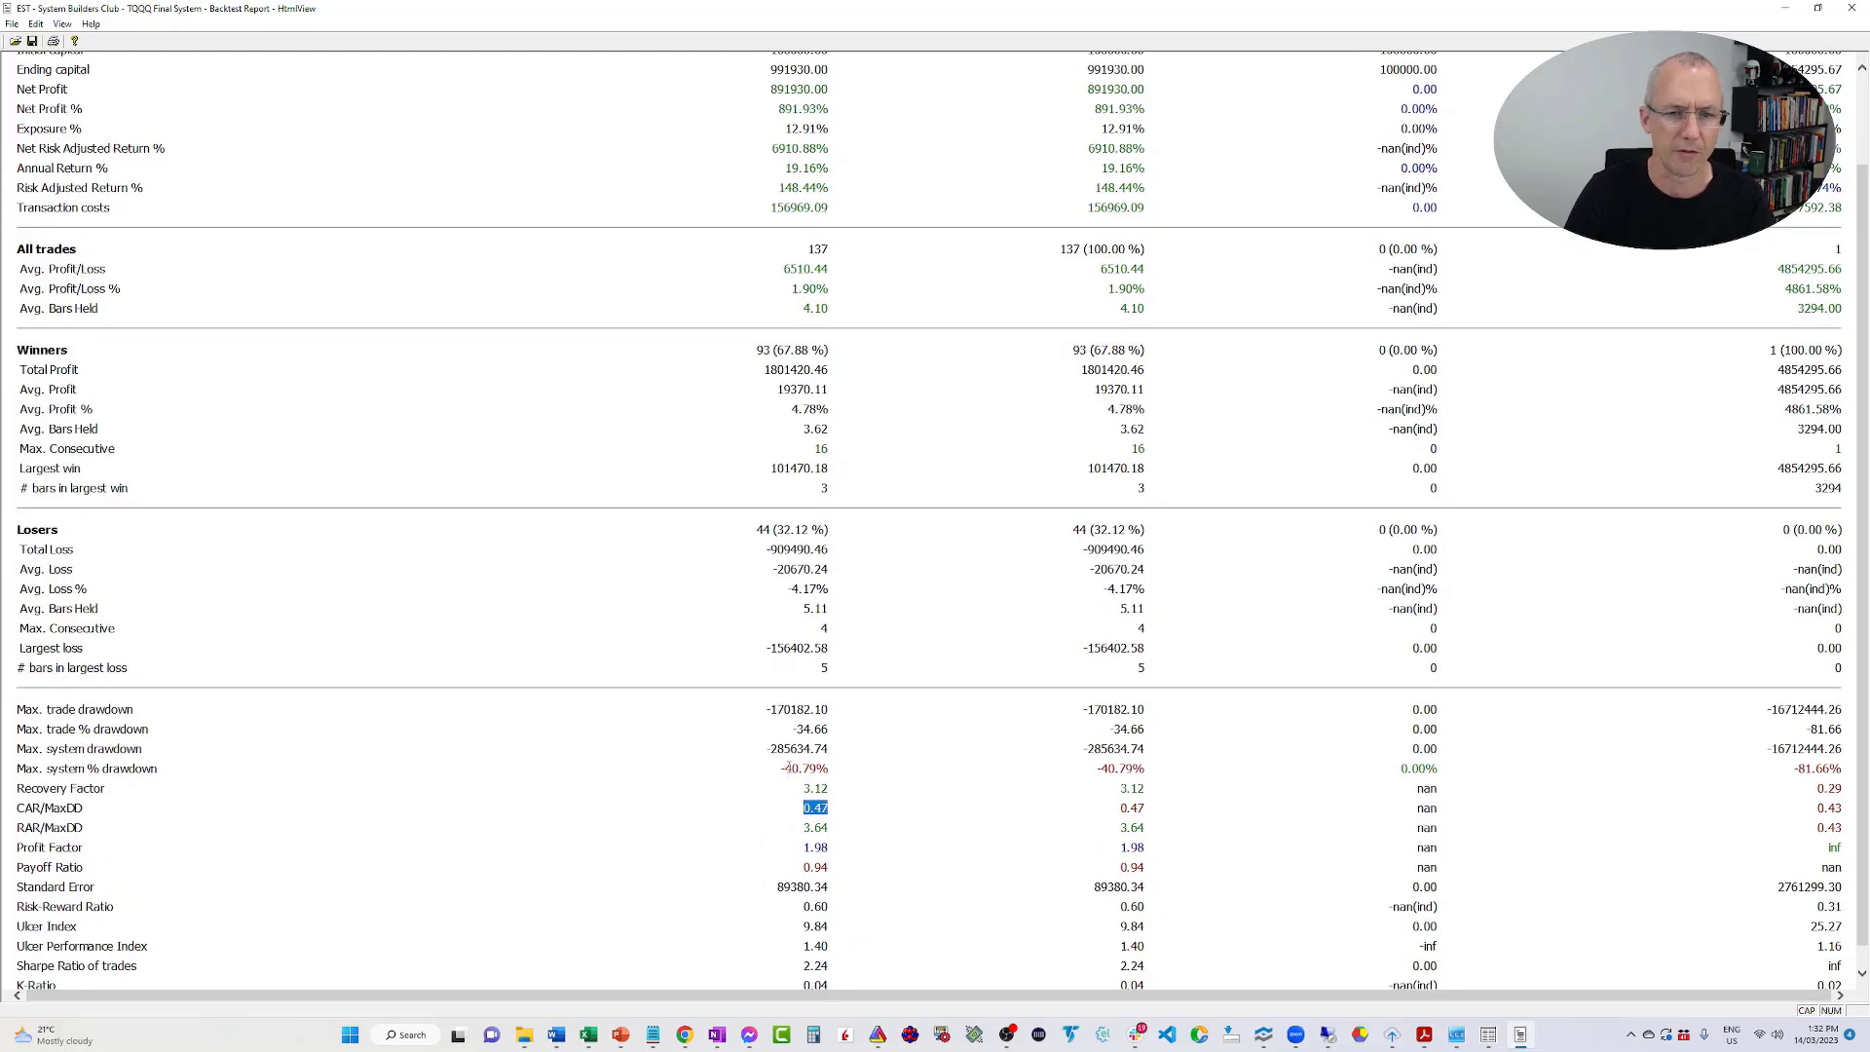
pyautogui.scroll(-1, 790, 773)
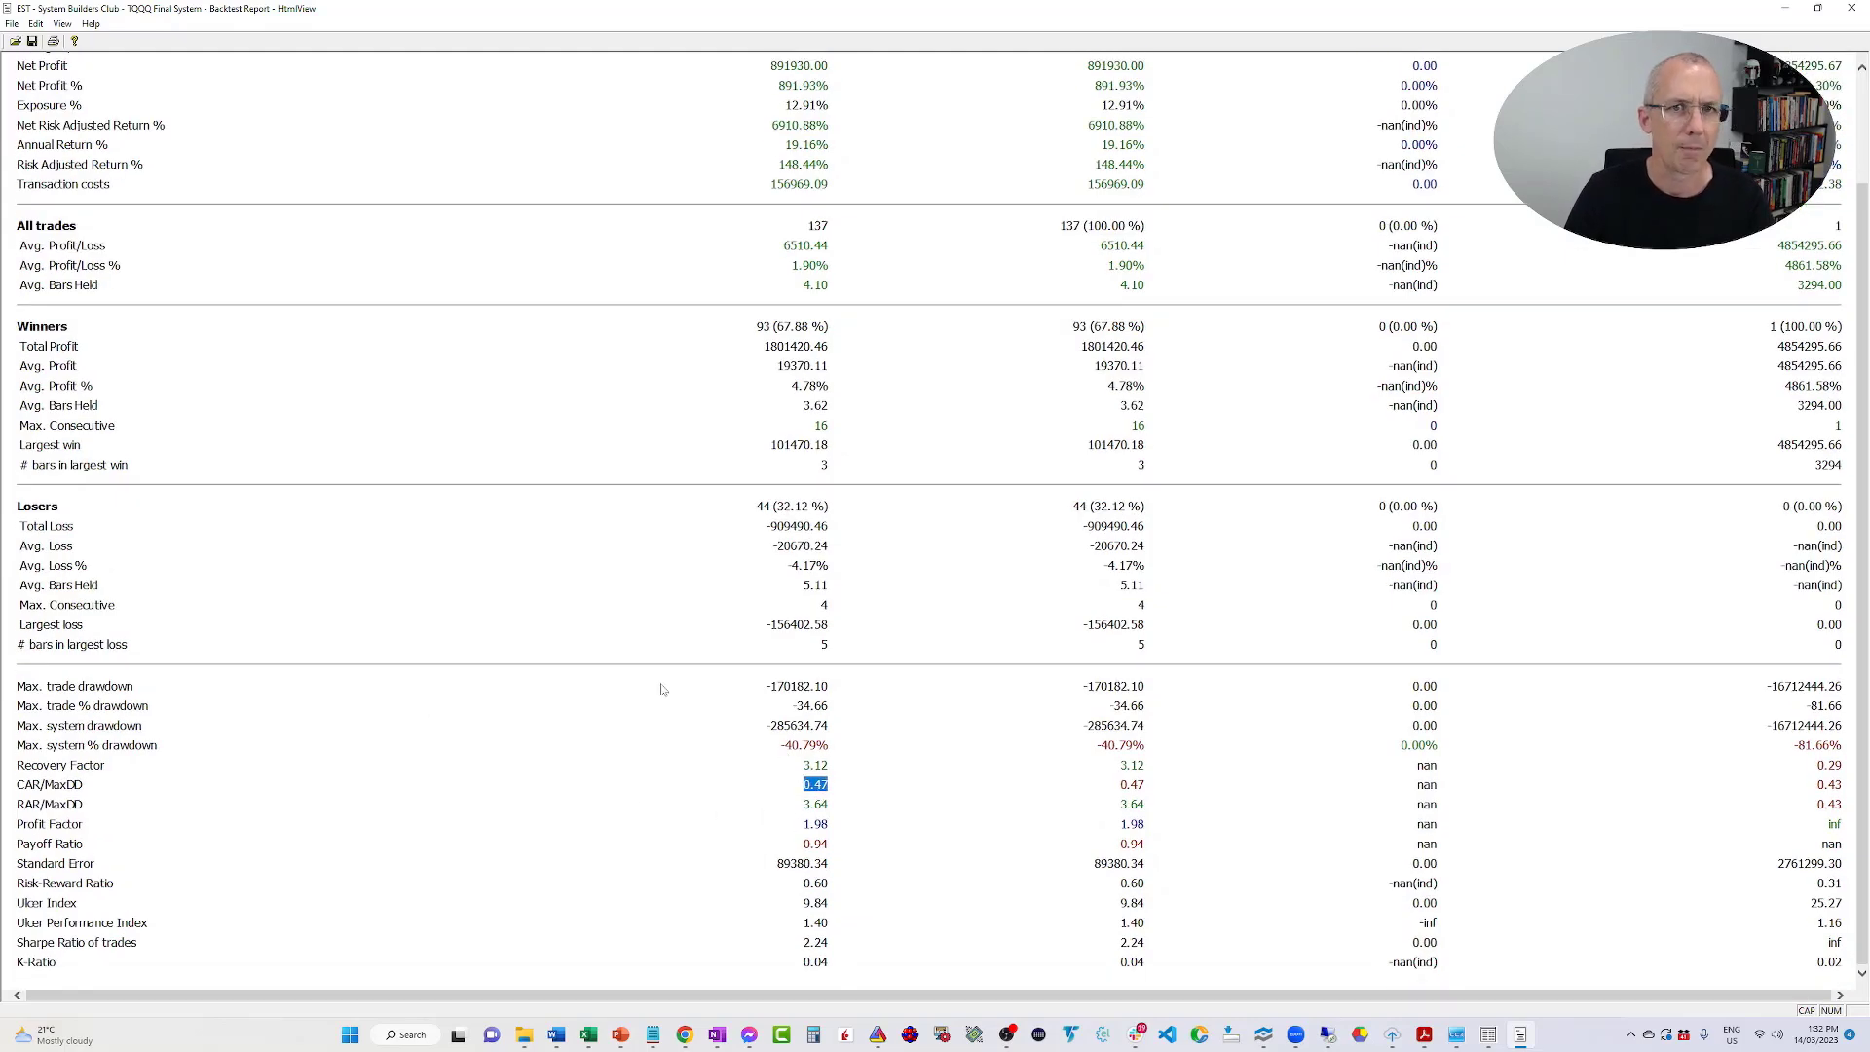
# Highlight the 12.91% exposure figure, then close the backtest report.
pyautogui.scroll(3, 682, 682)
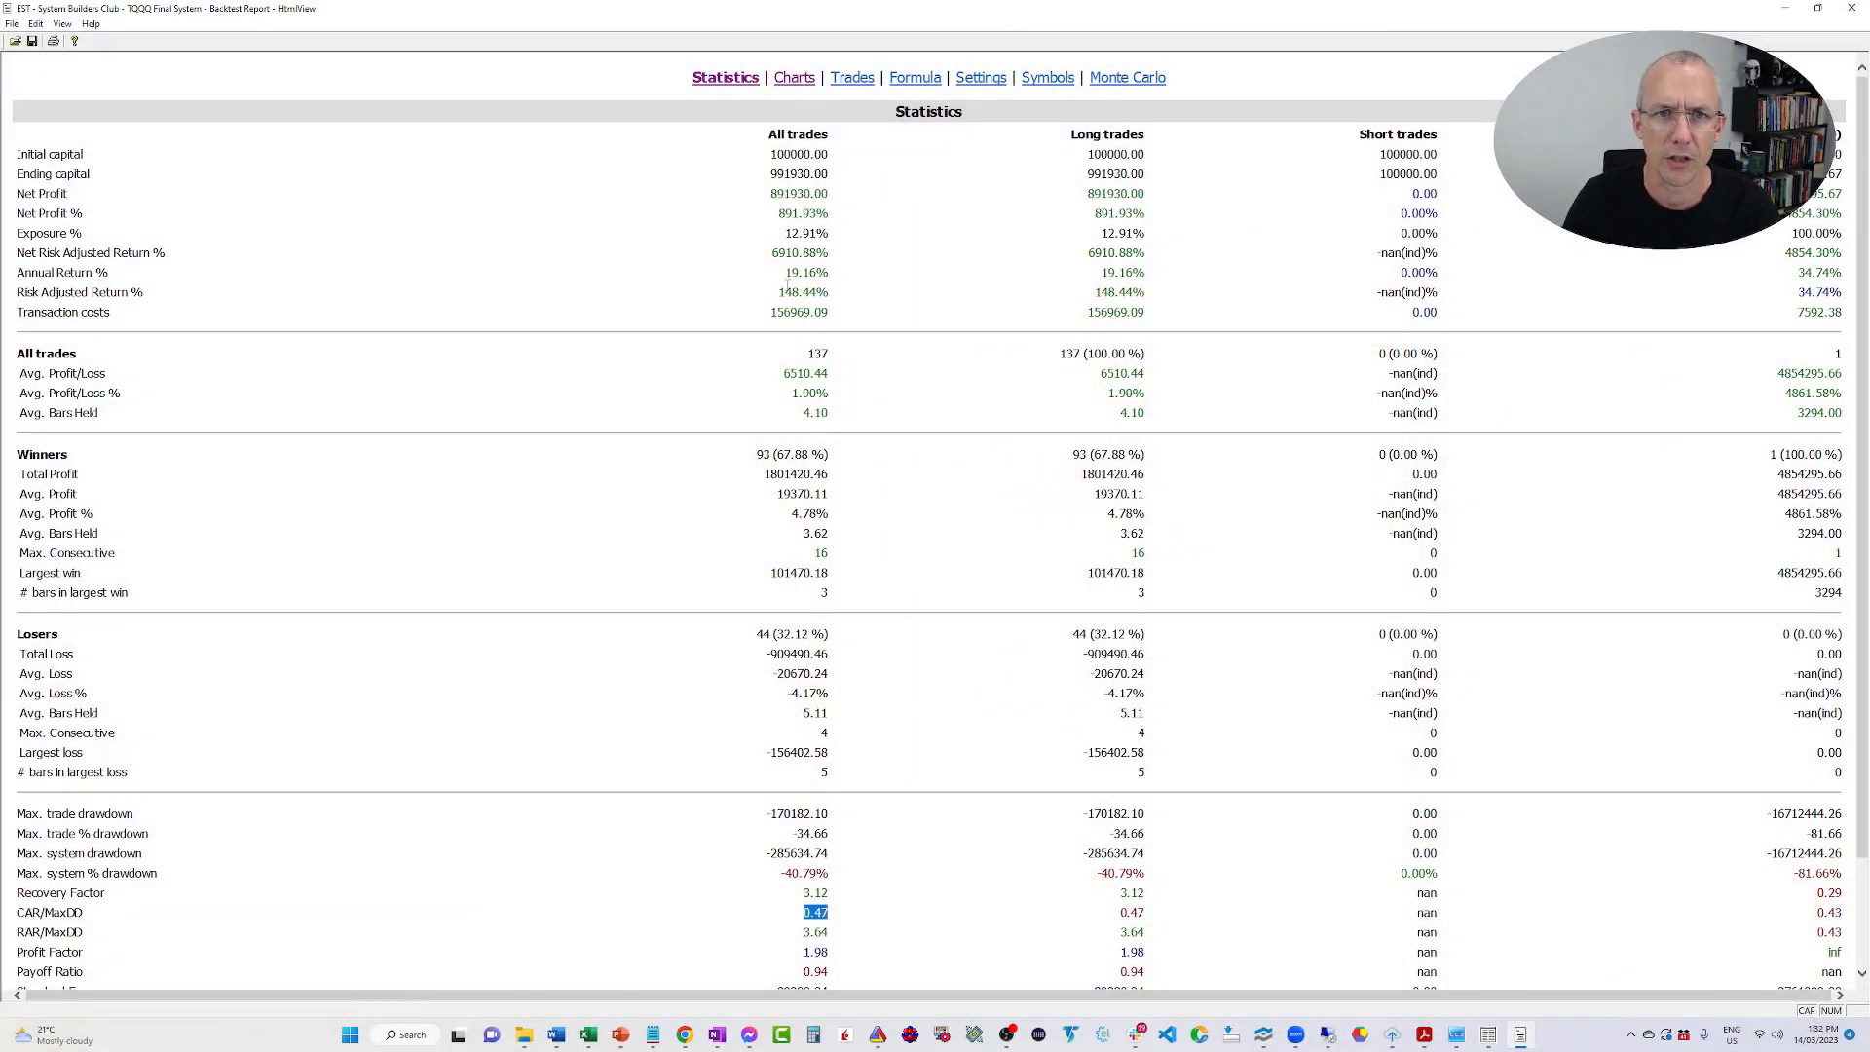
pyautogui.scroll(2, 788, 283)
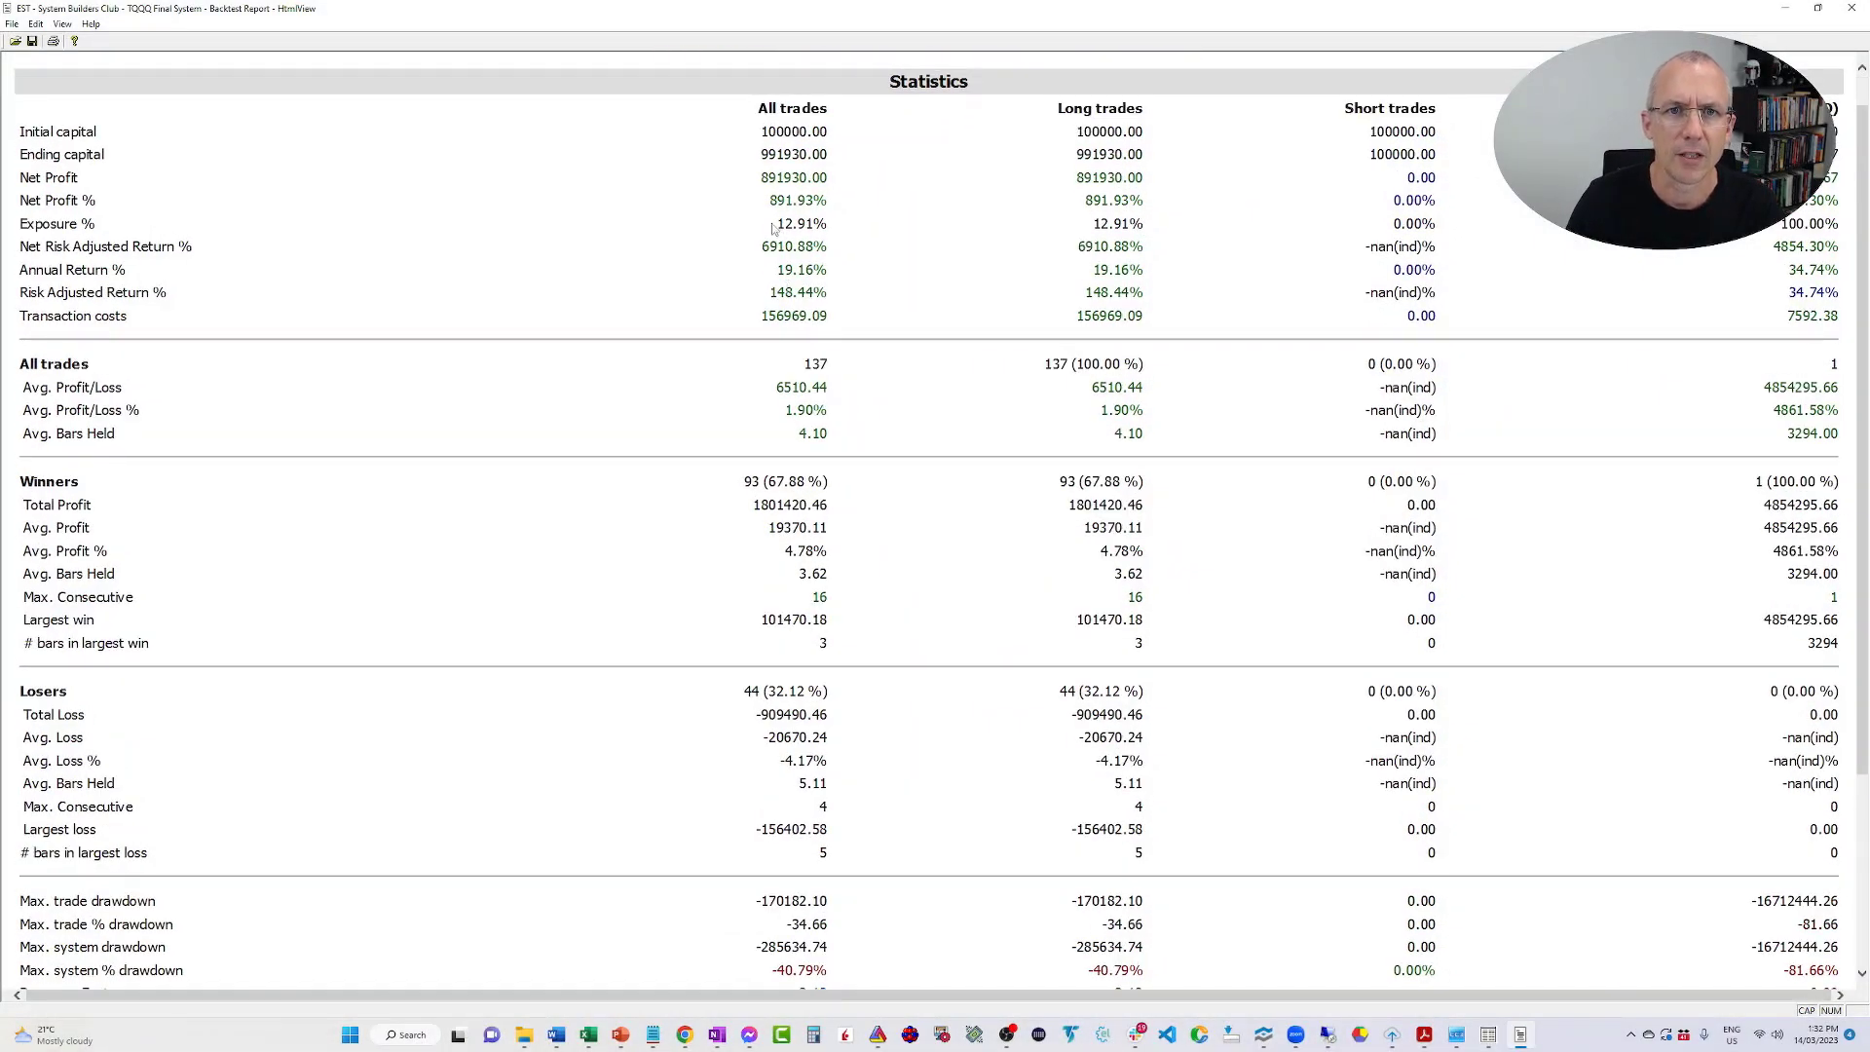
pyautogui.moveTo(777, 226); pyautogui.dragTo(826, 292)
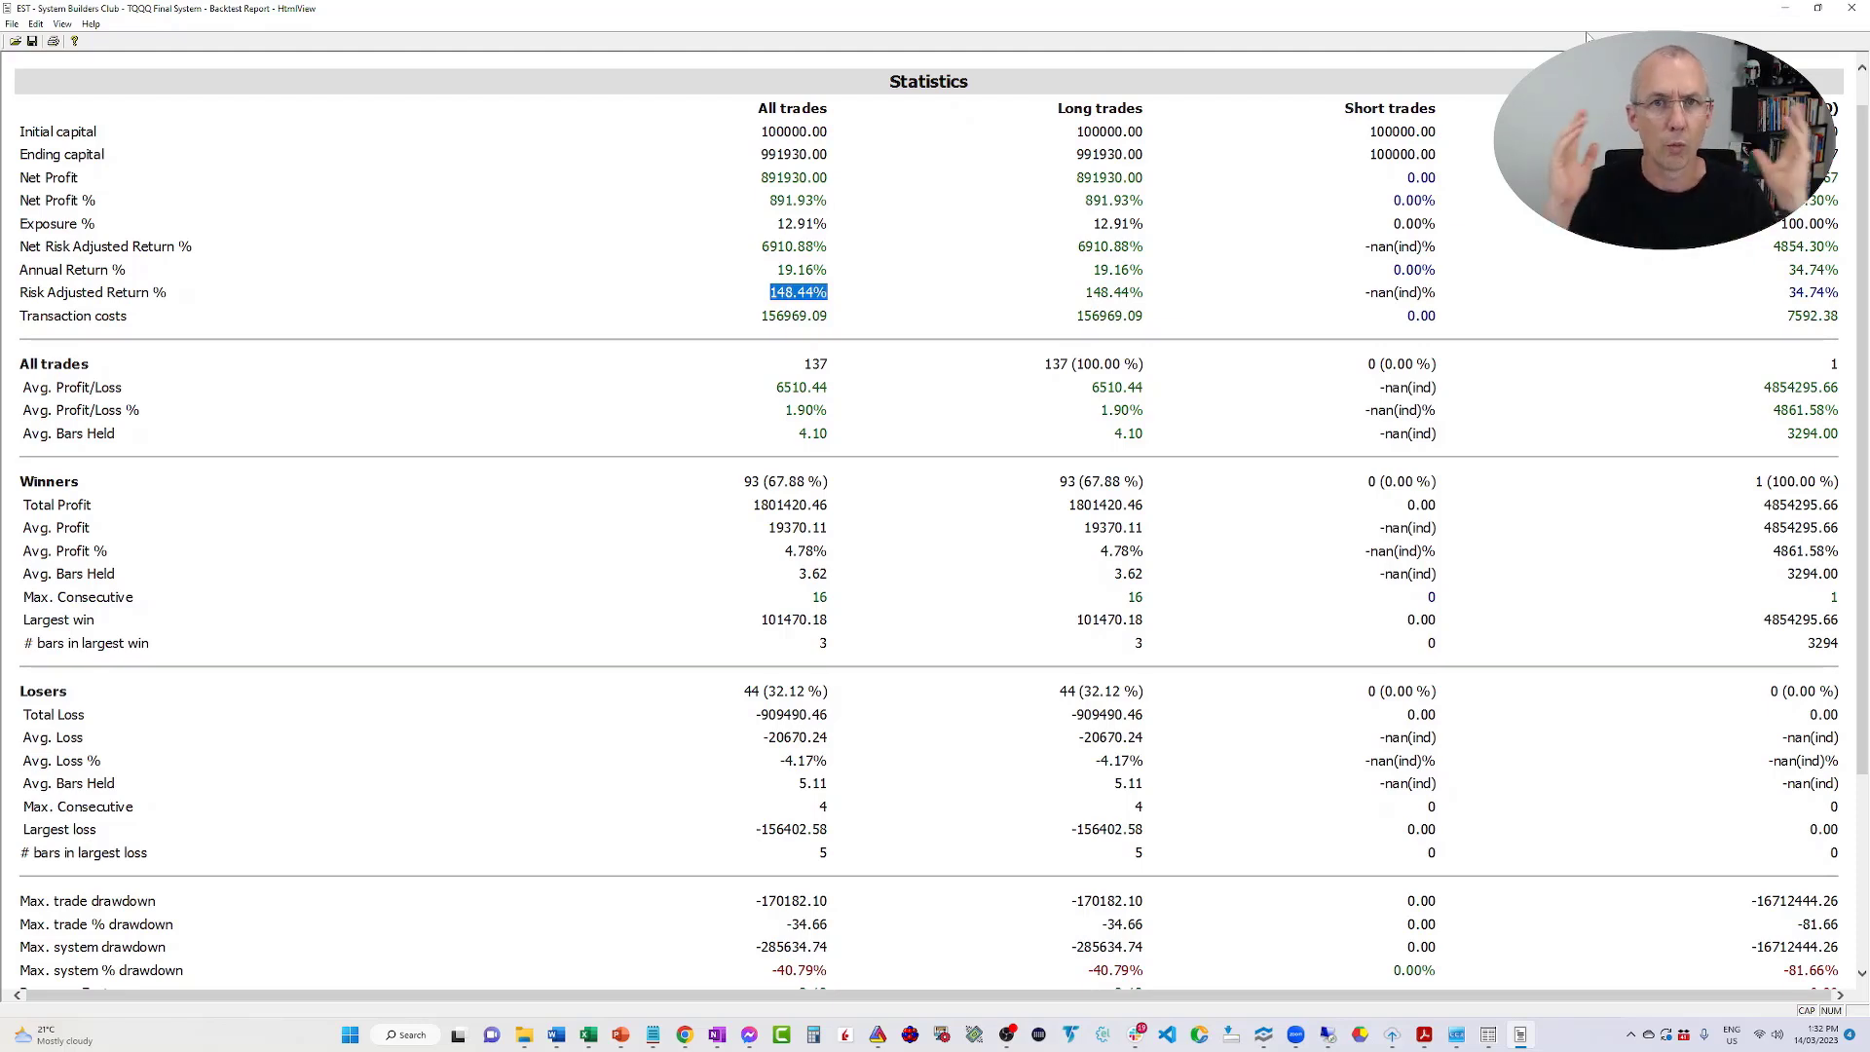
pyautogui.click(1851, 8)
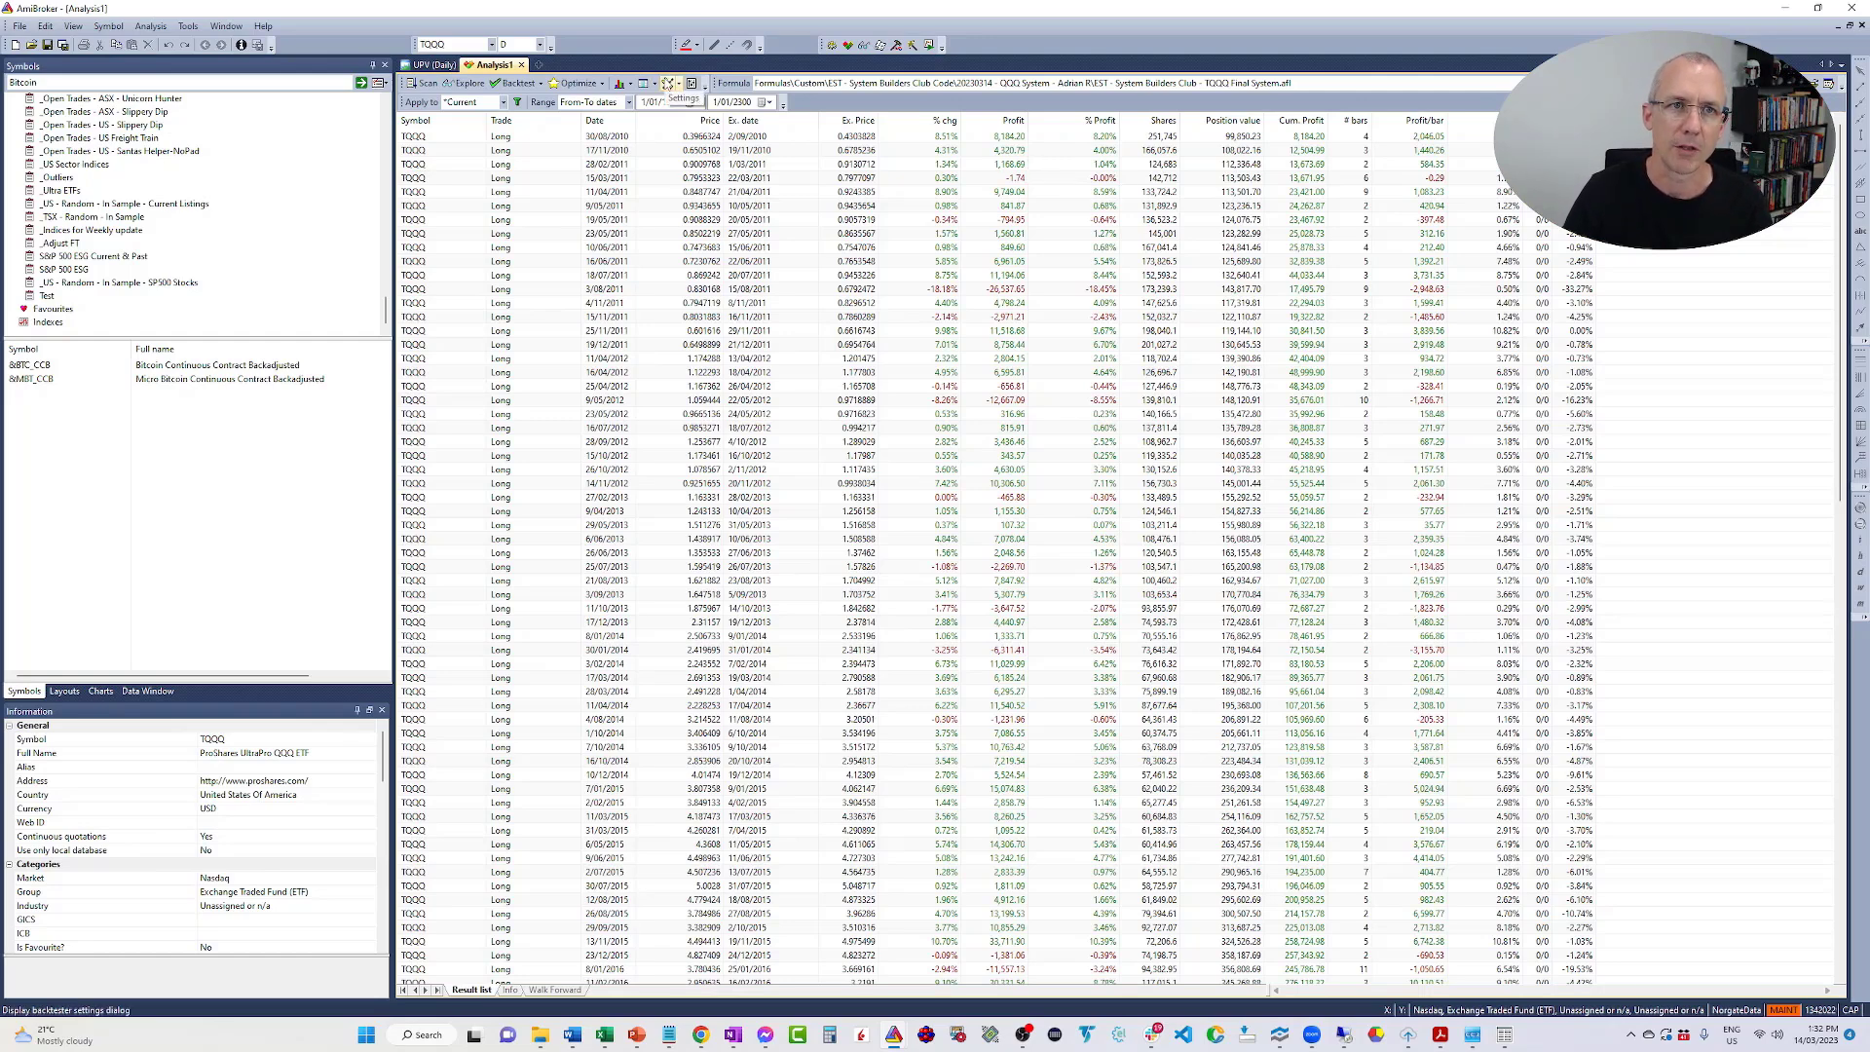
# Filter the analysis to the _US Sector ETFs watch list and enable detailed per-symbol reports.
pyautogui.click(517, 103)
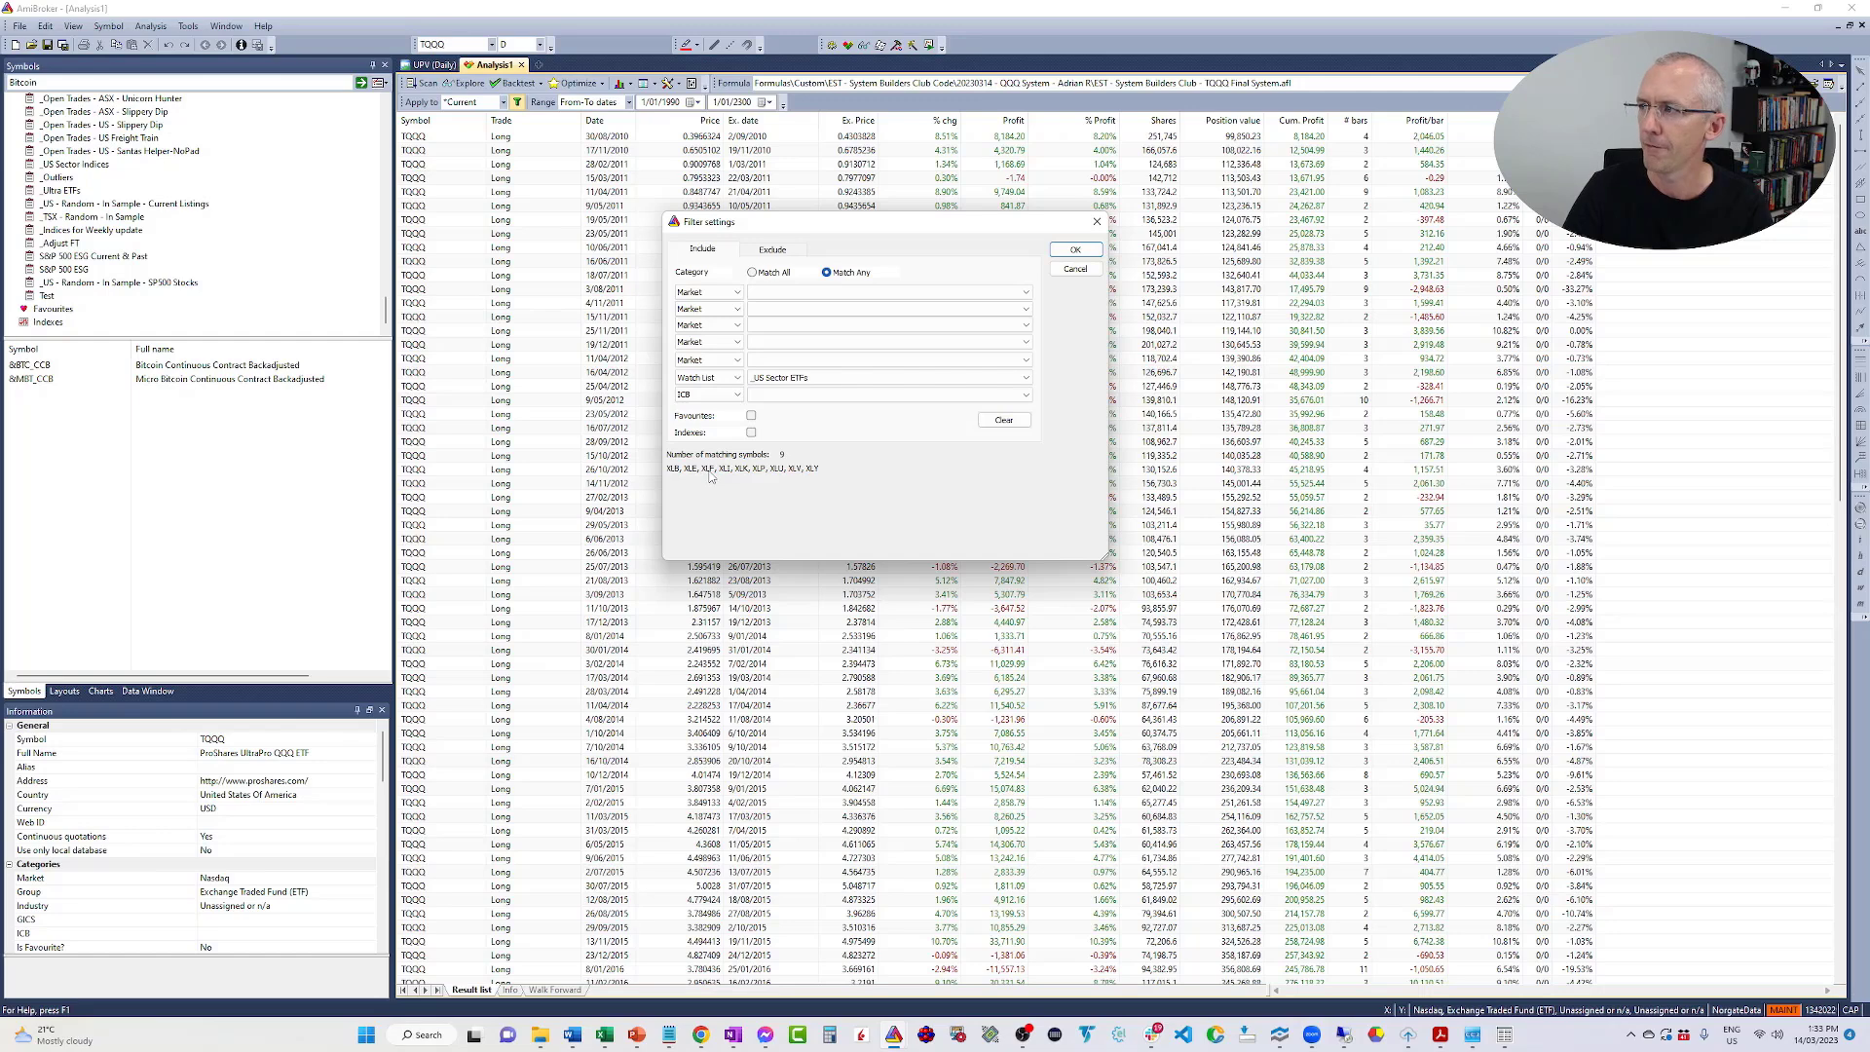
pyautogui.click(1075, 251)
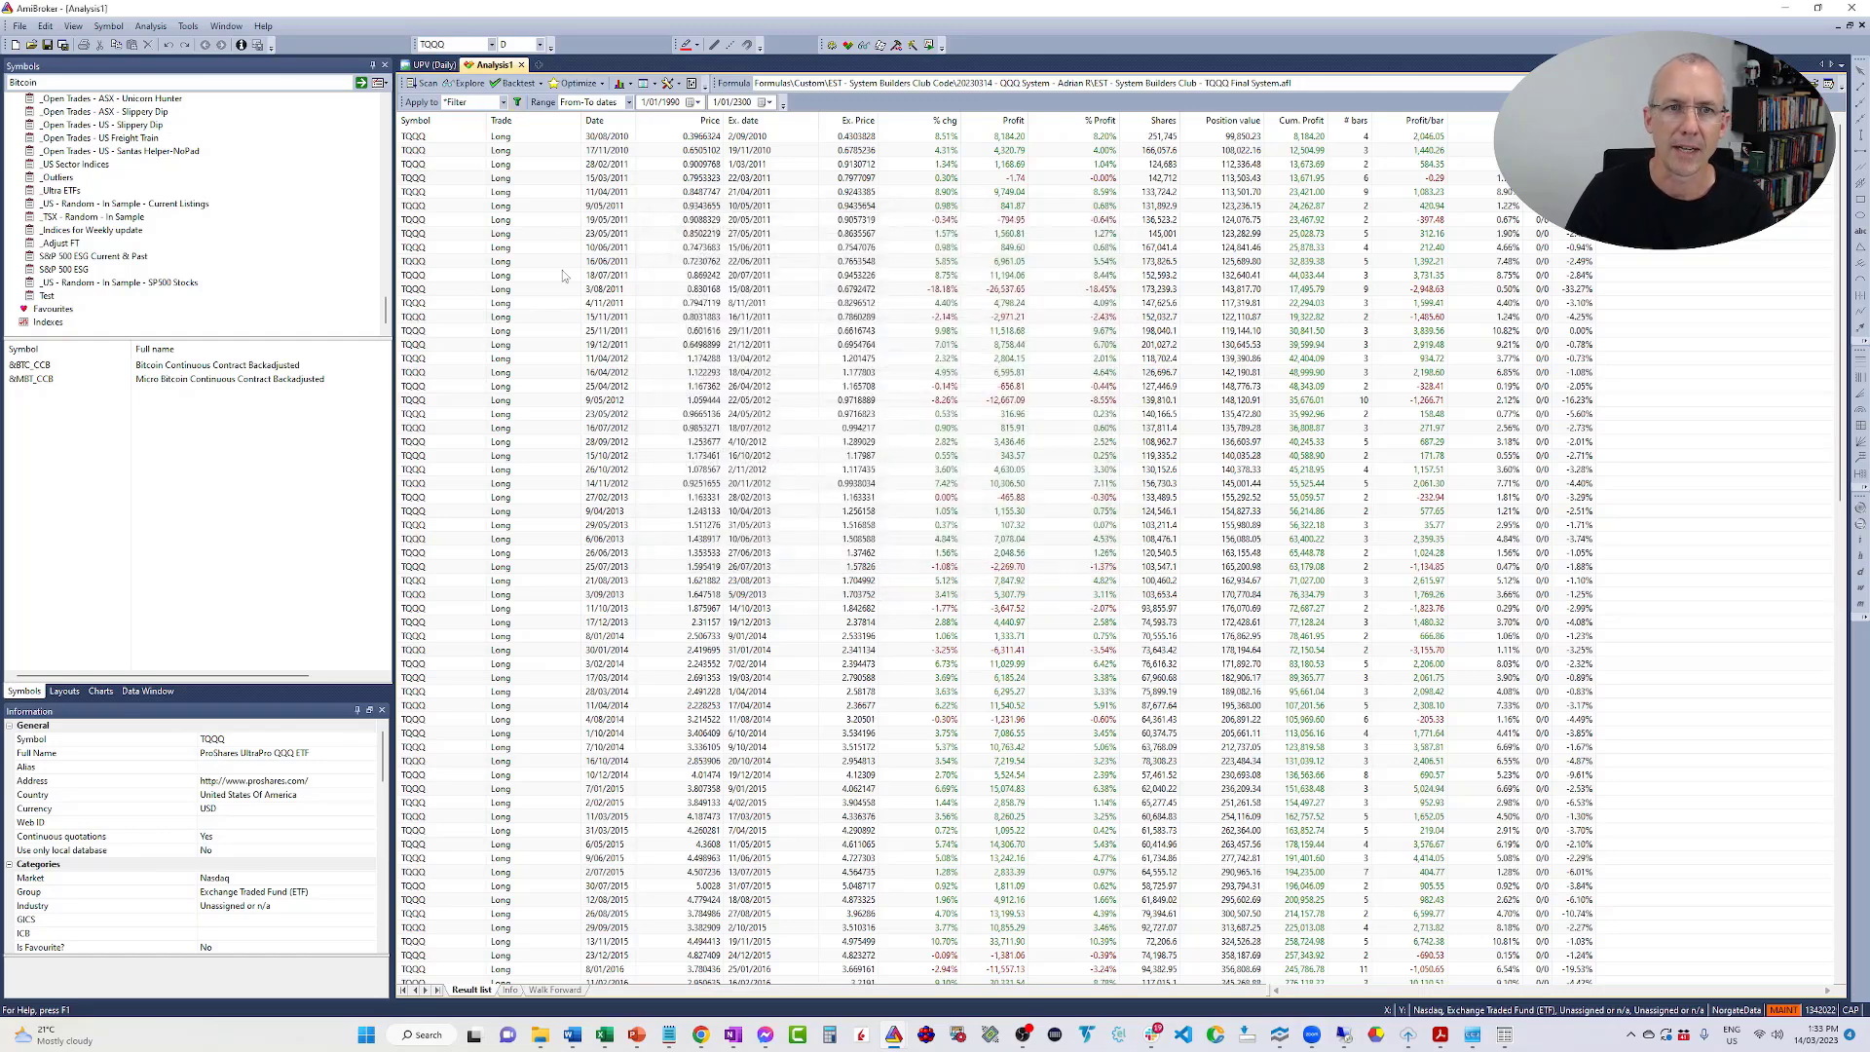
pyautogui.click(668, 85)
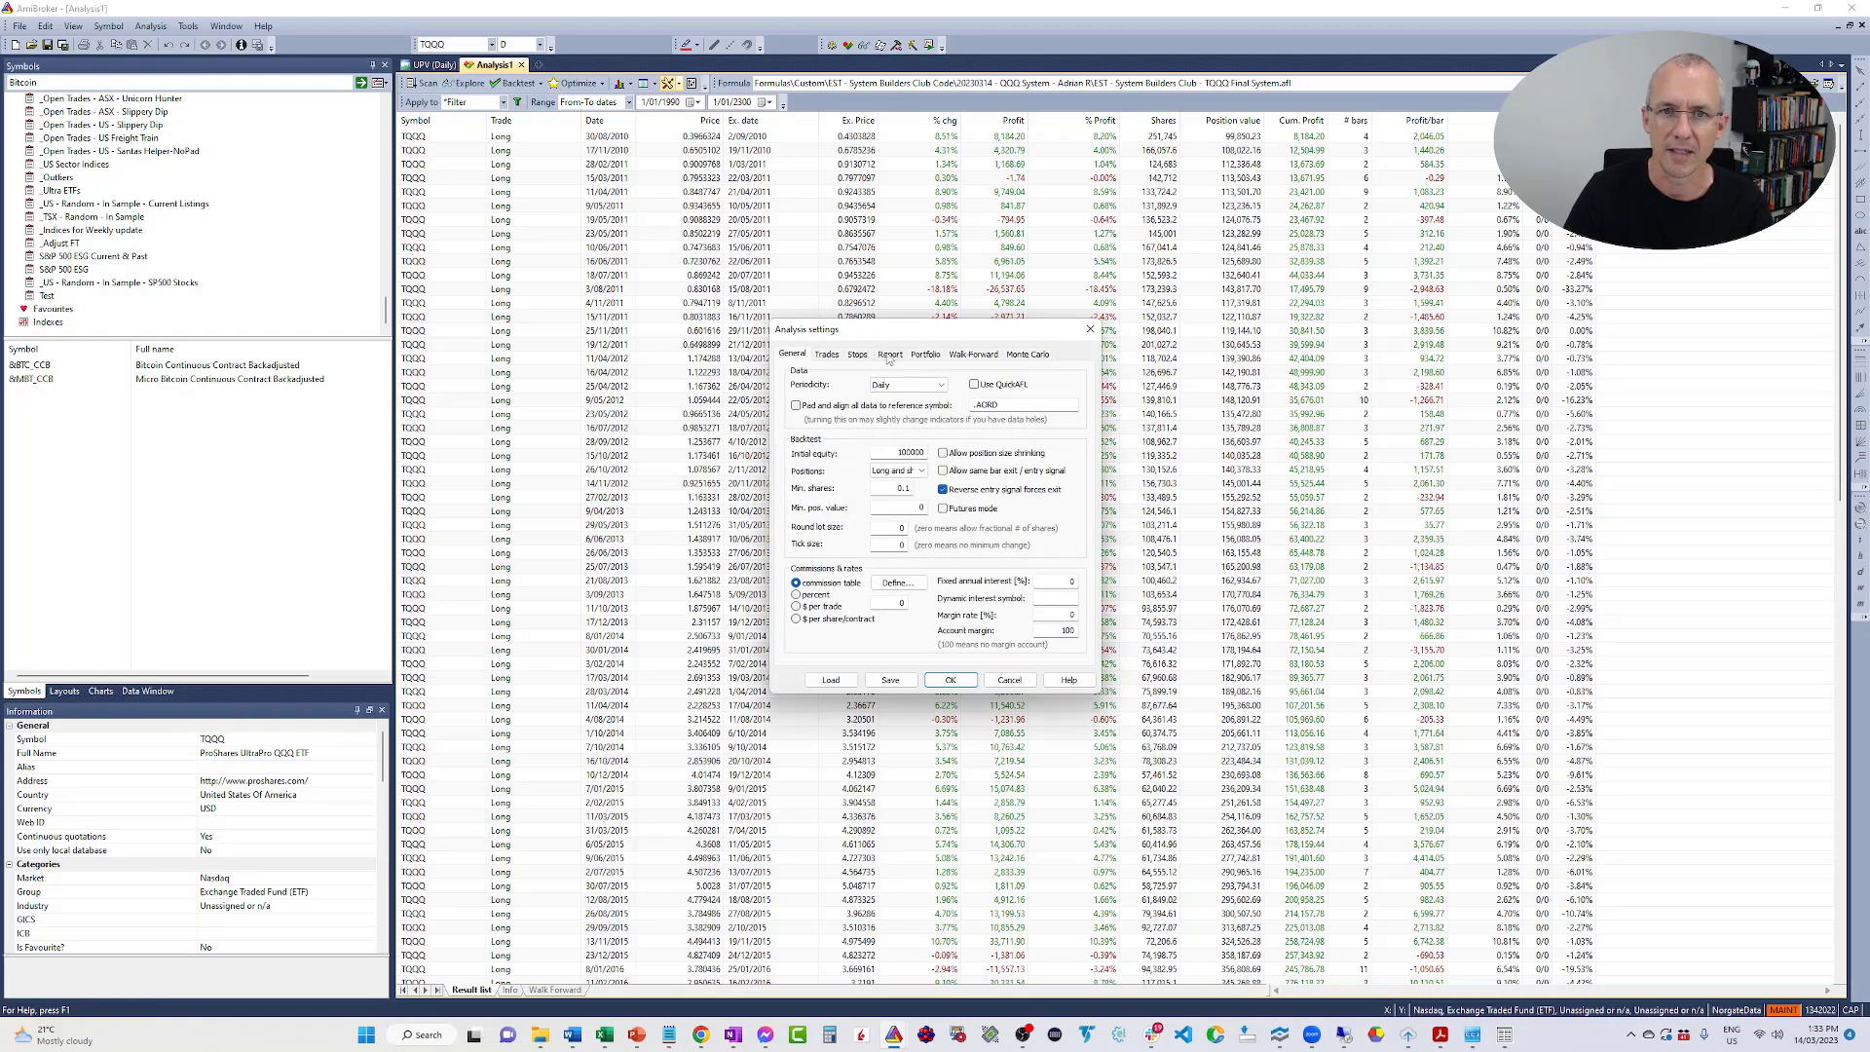
pyautogui.click(889, 356)
pyautogui.click(804, 550)
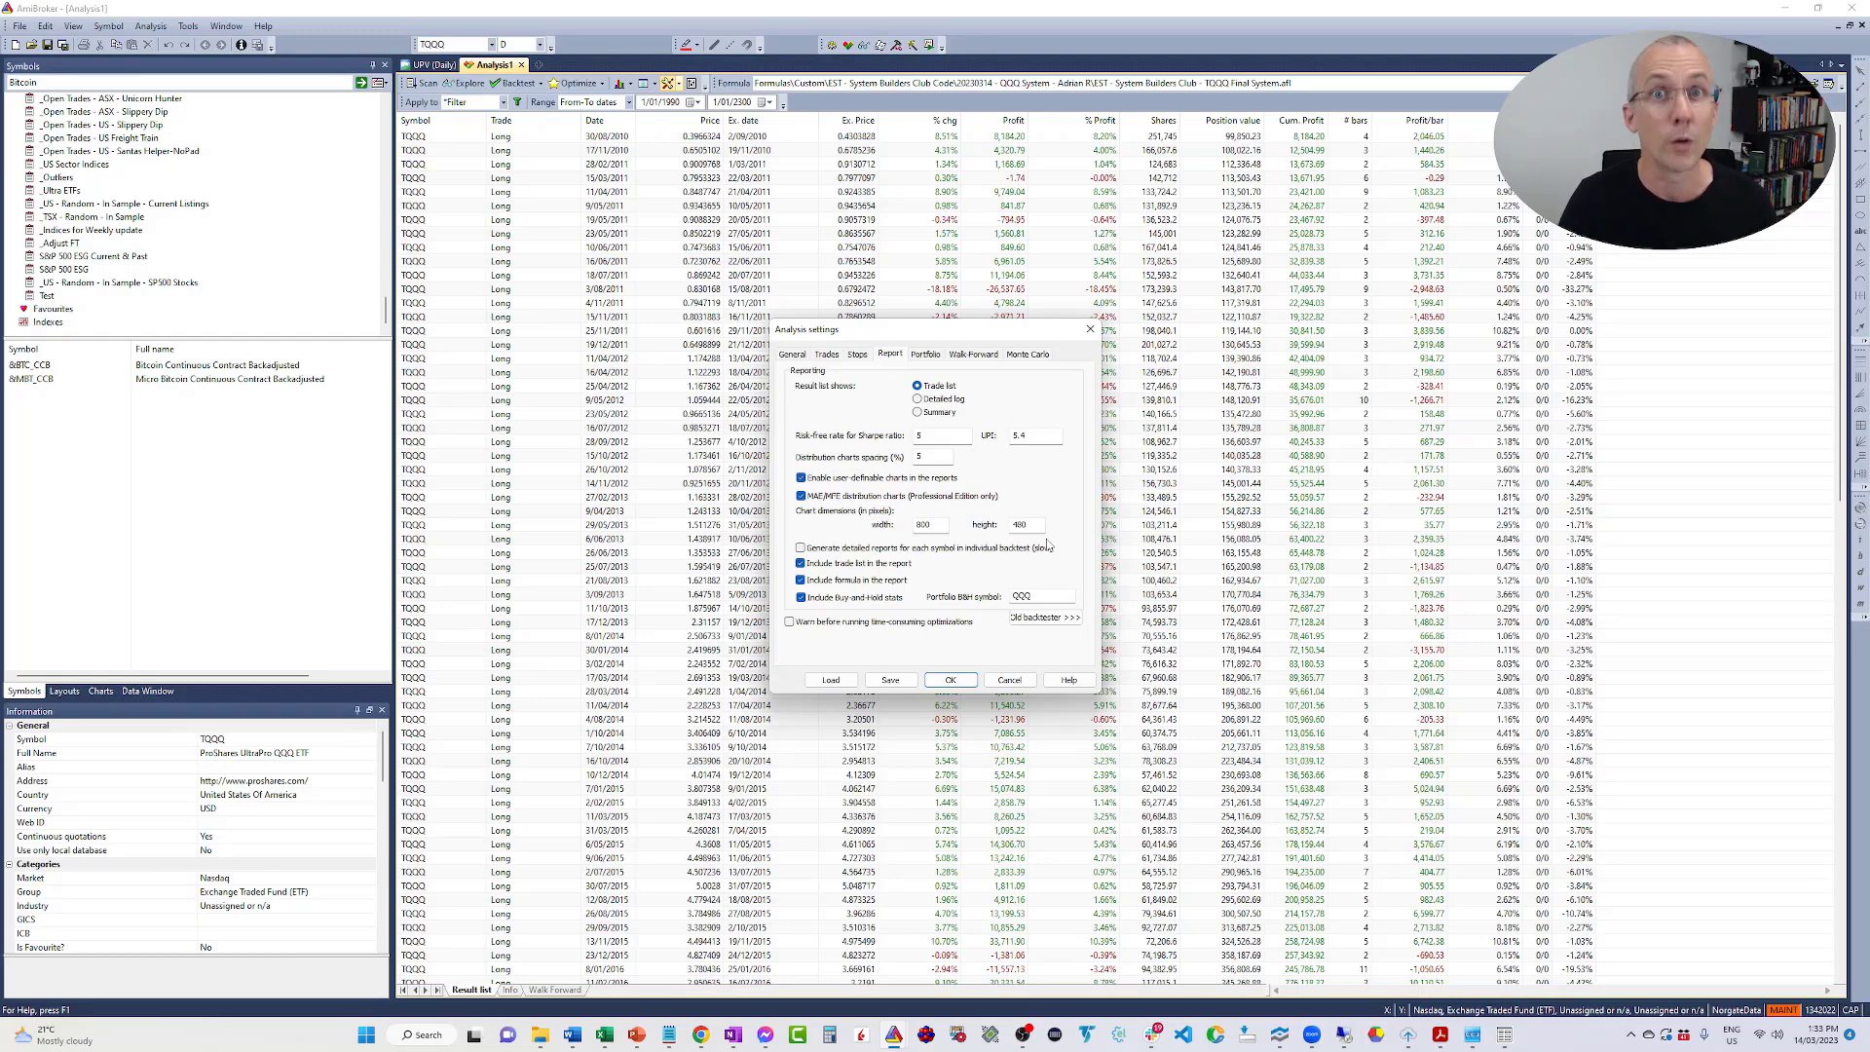
pyautogui.click(801, 549)
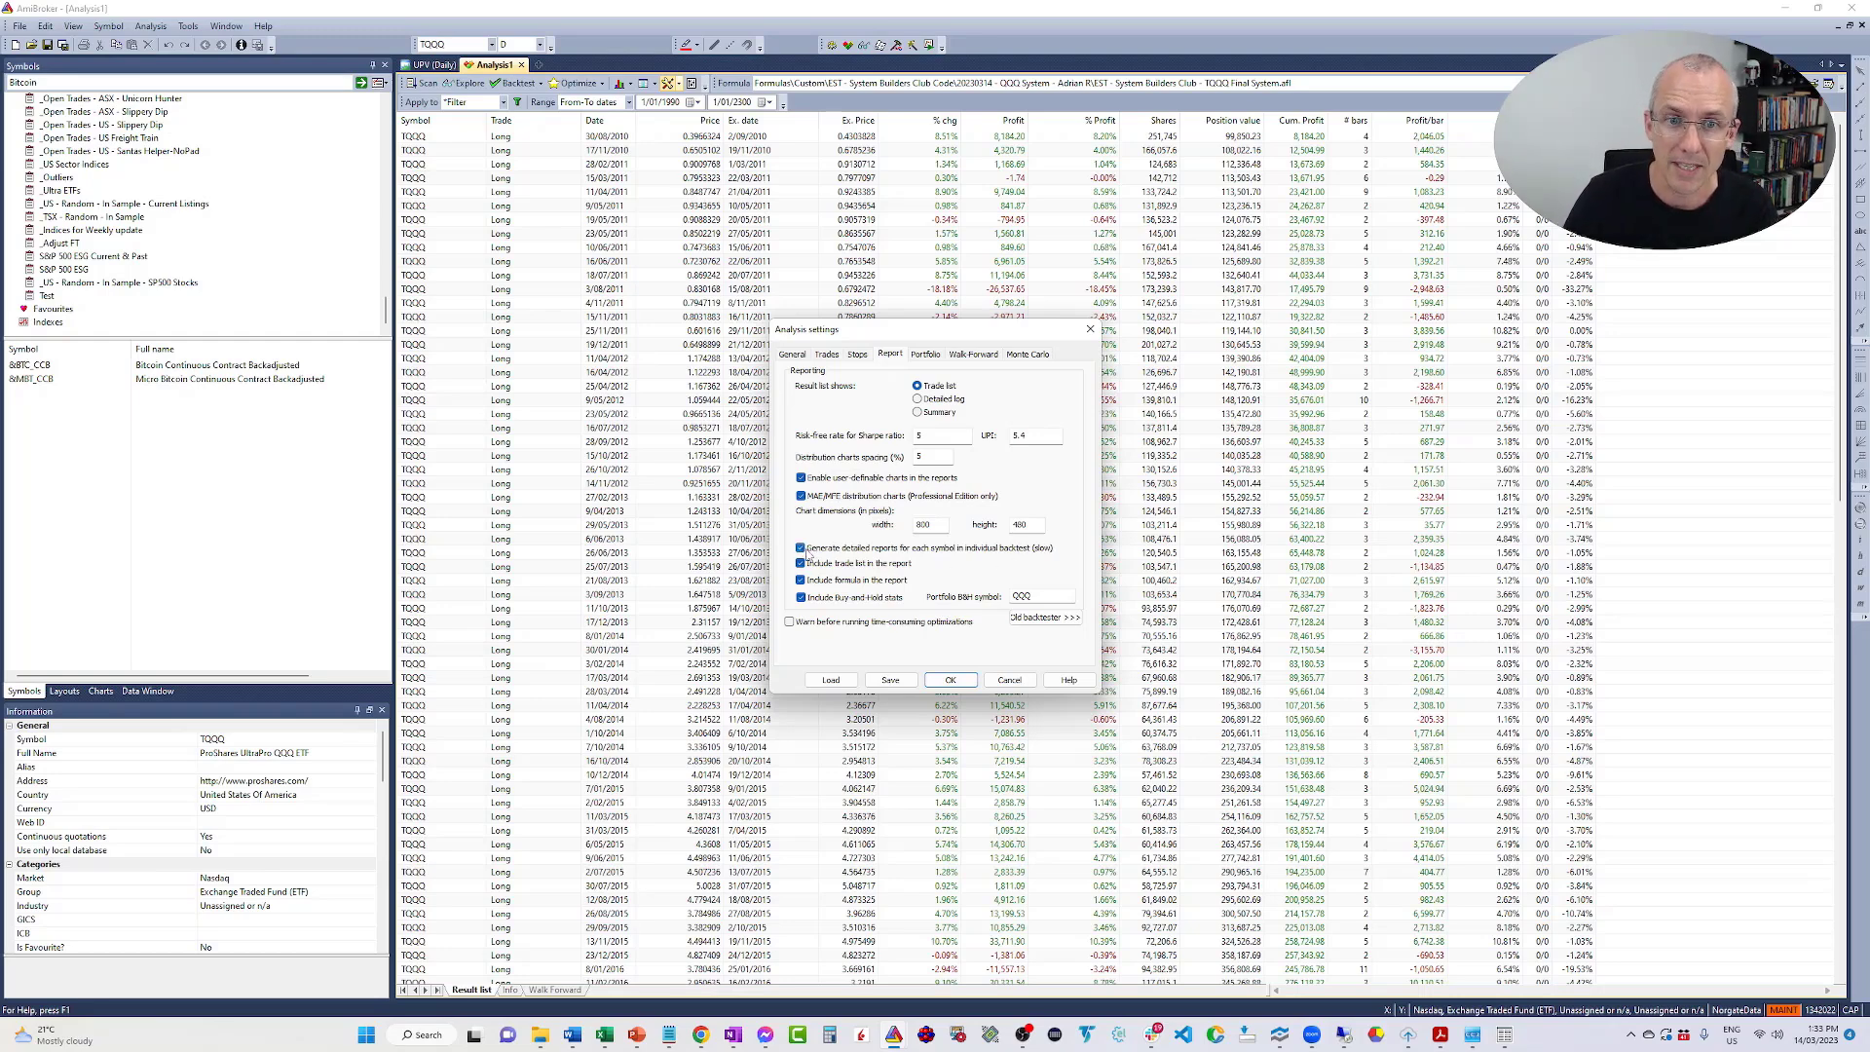
pyautogui.click(950, 681)
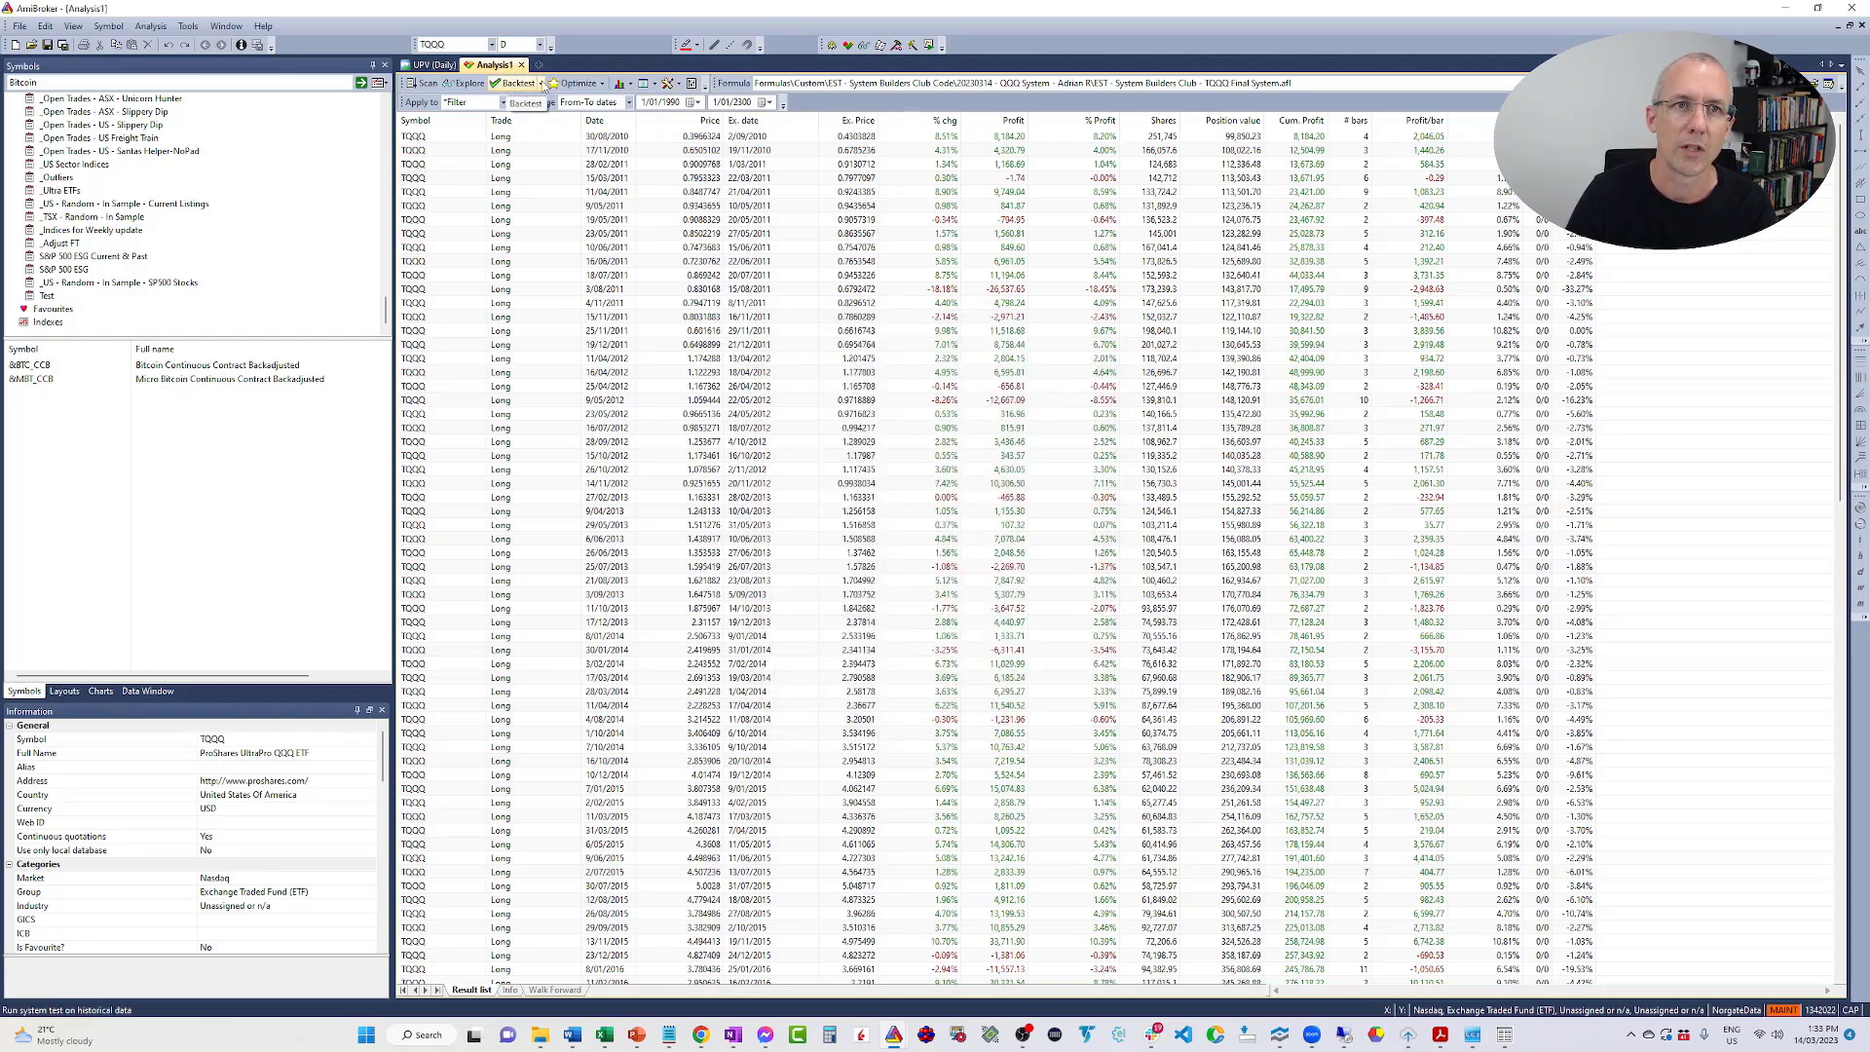
# Run an Individual Backtest of the system on each sector ETF.
pyautogui.click(543, 84)
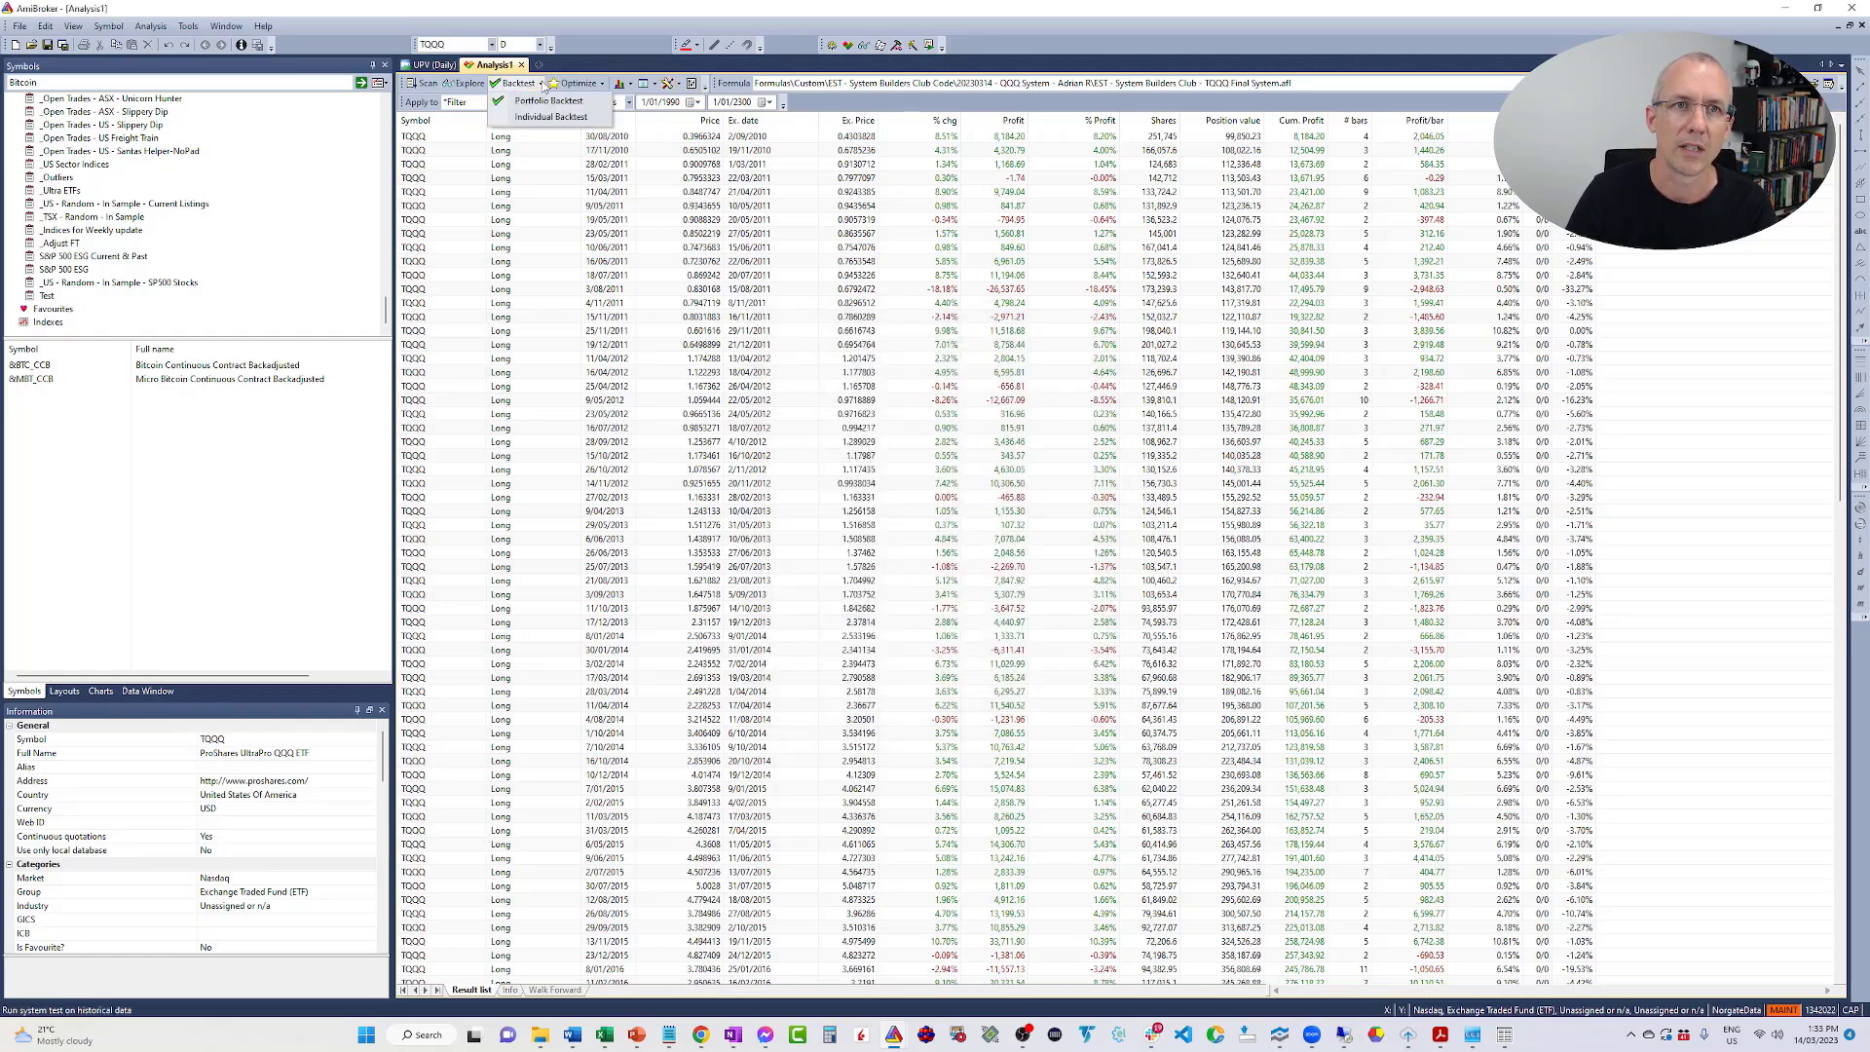
pyautogui.click(550, 117)
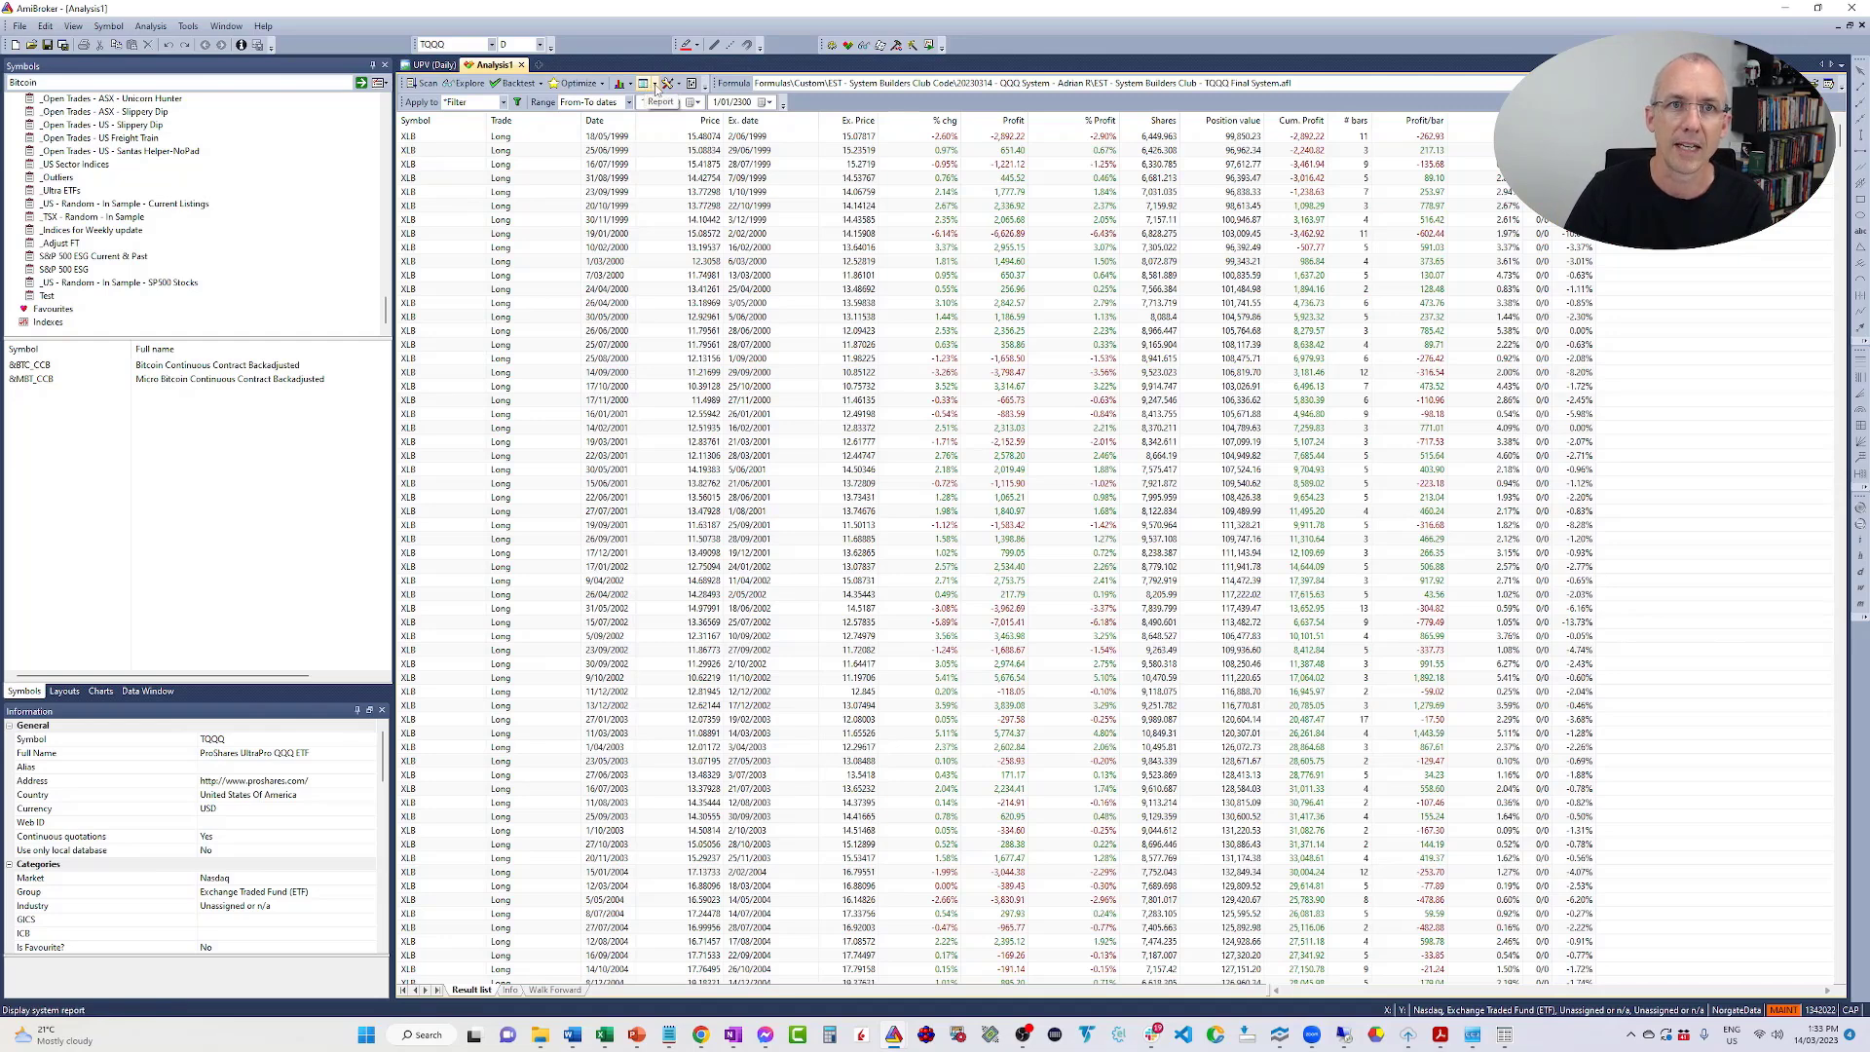
# Open Report Explorer and sort the reports by number, newest first.
pyautogui.click(656, 85)
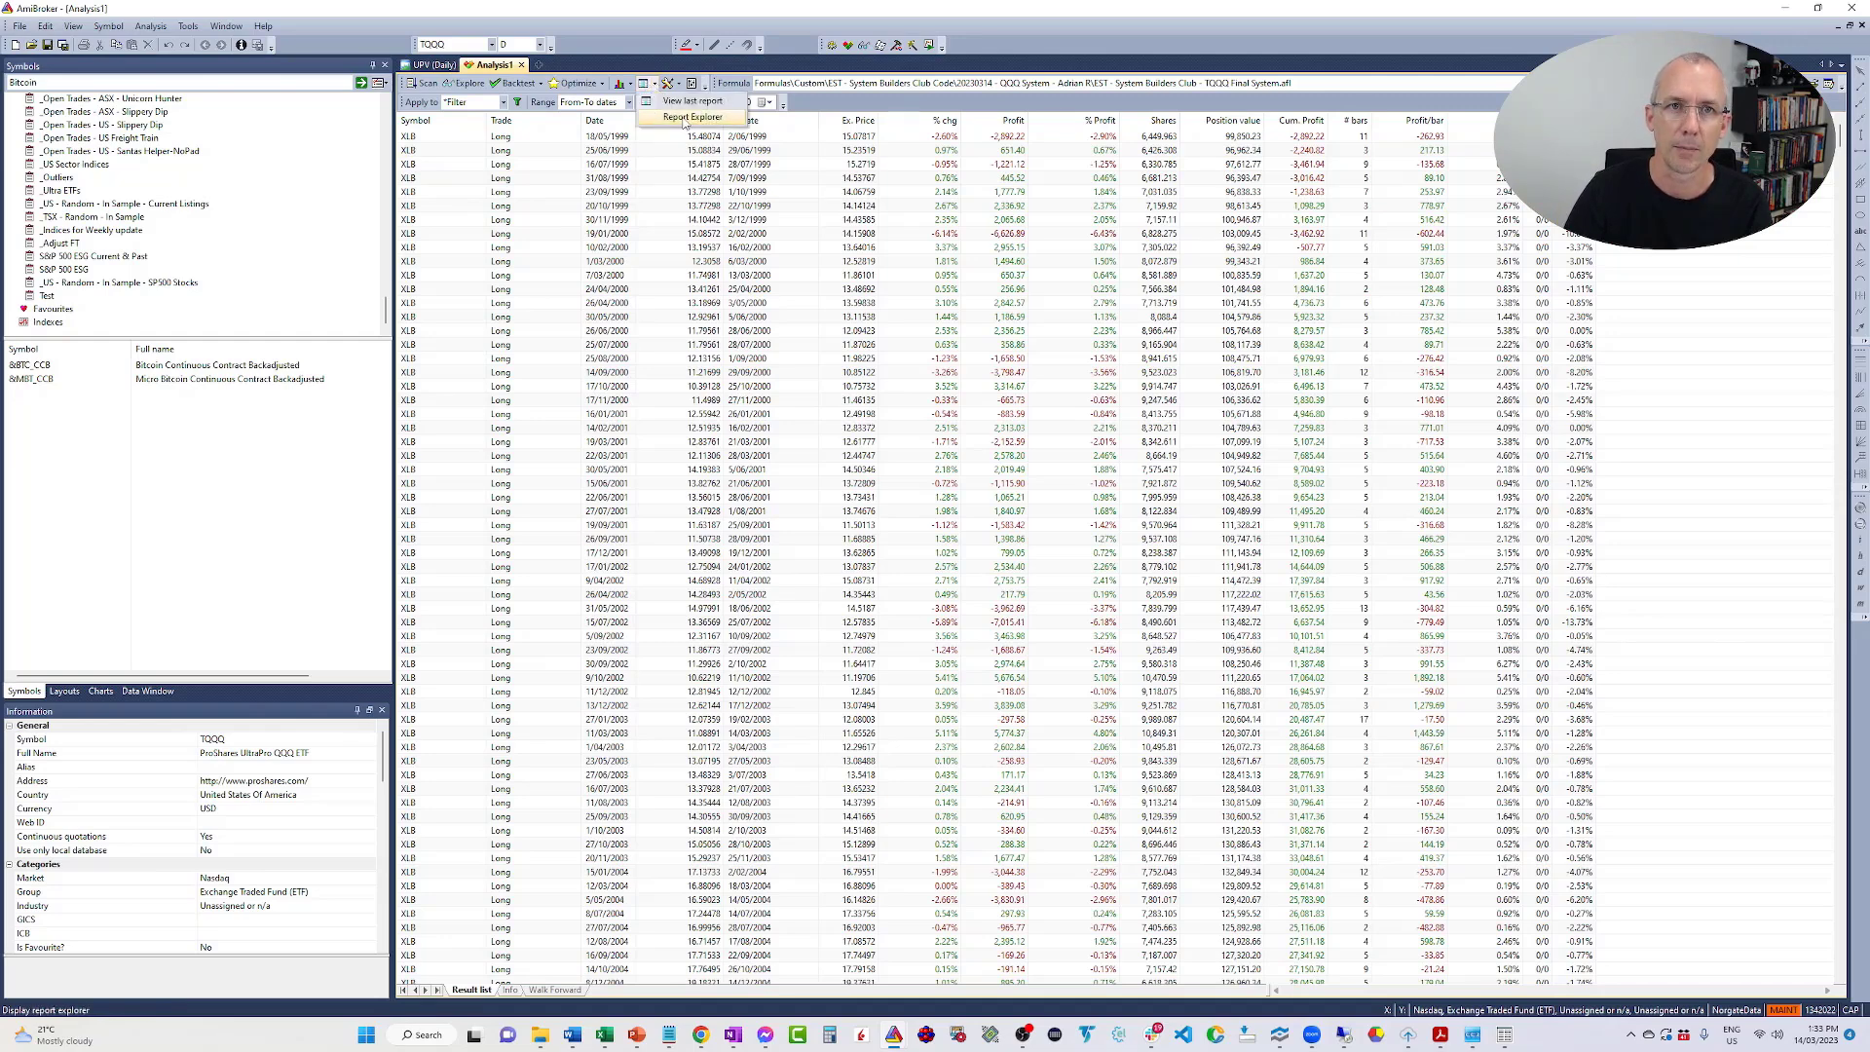
pyautogui.click(688, 118)
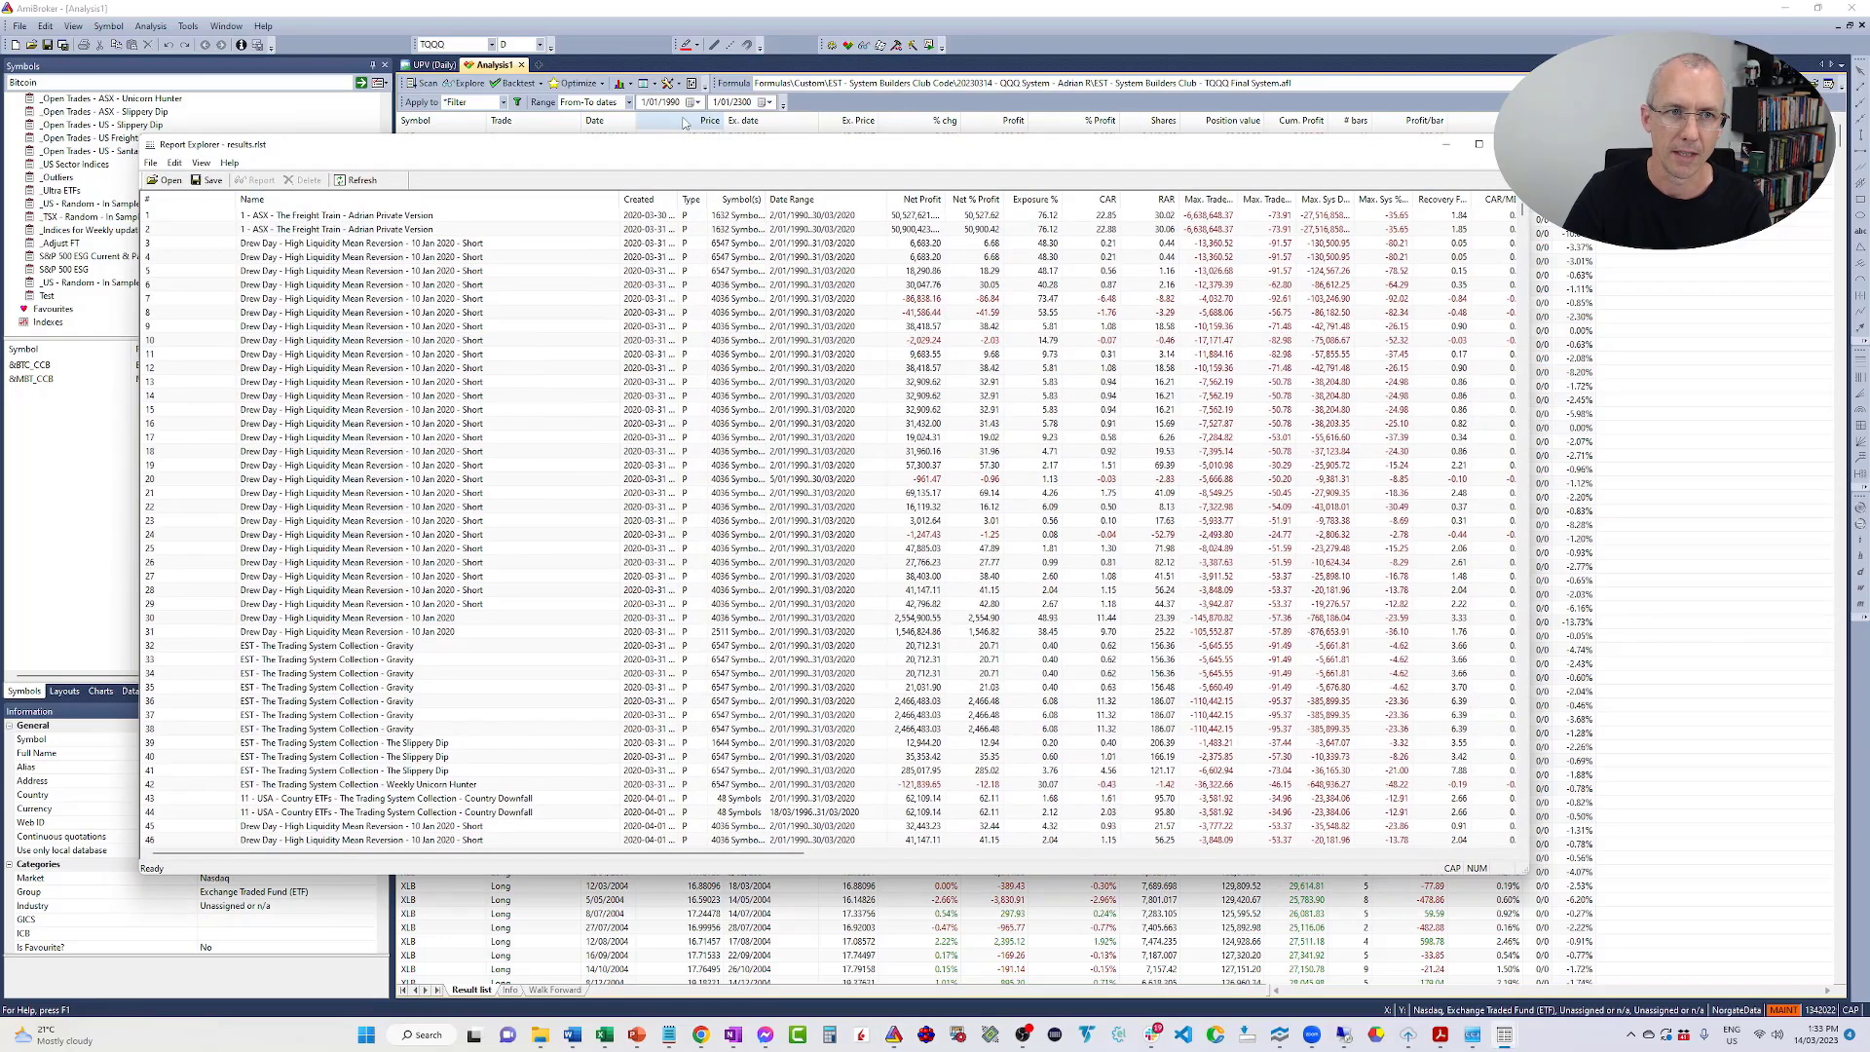
pyautogui.click(160, 198)
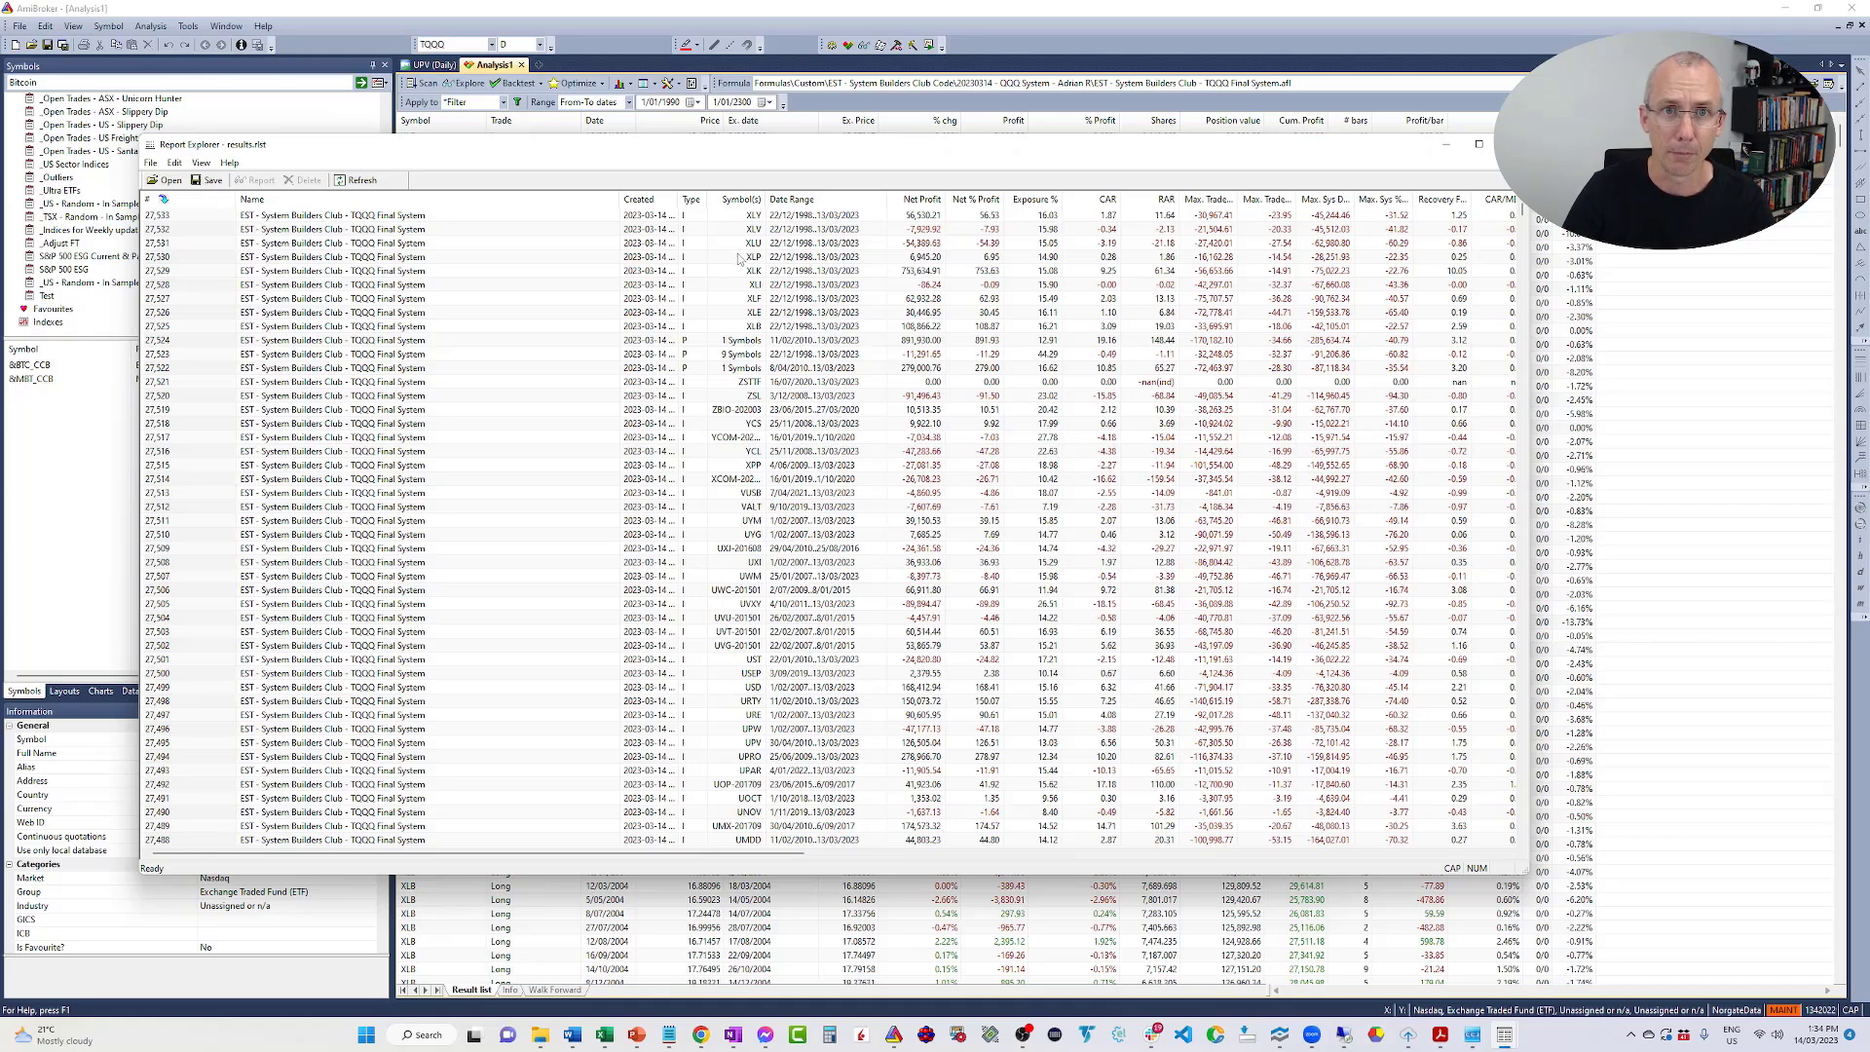
# Select the XLY, XLK and XLB reports in turn, ending on XLK (27,529).
pyautogui.click(751, 216)
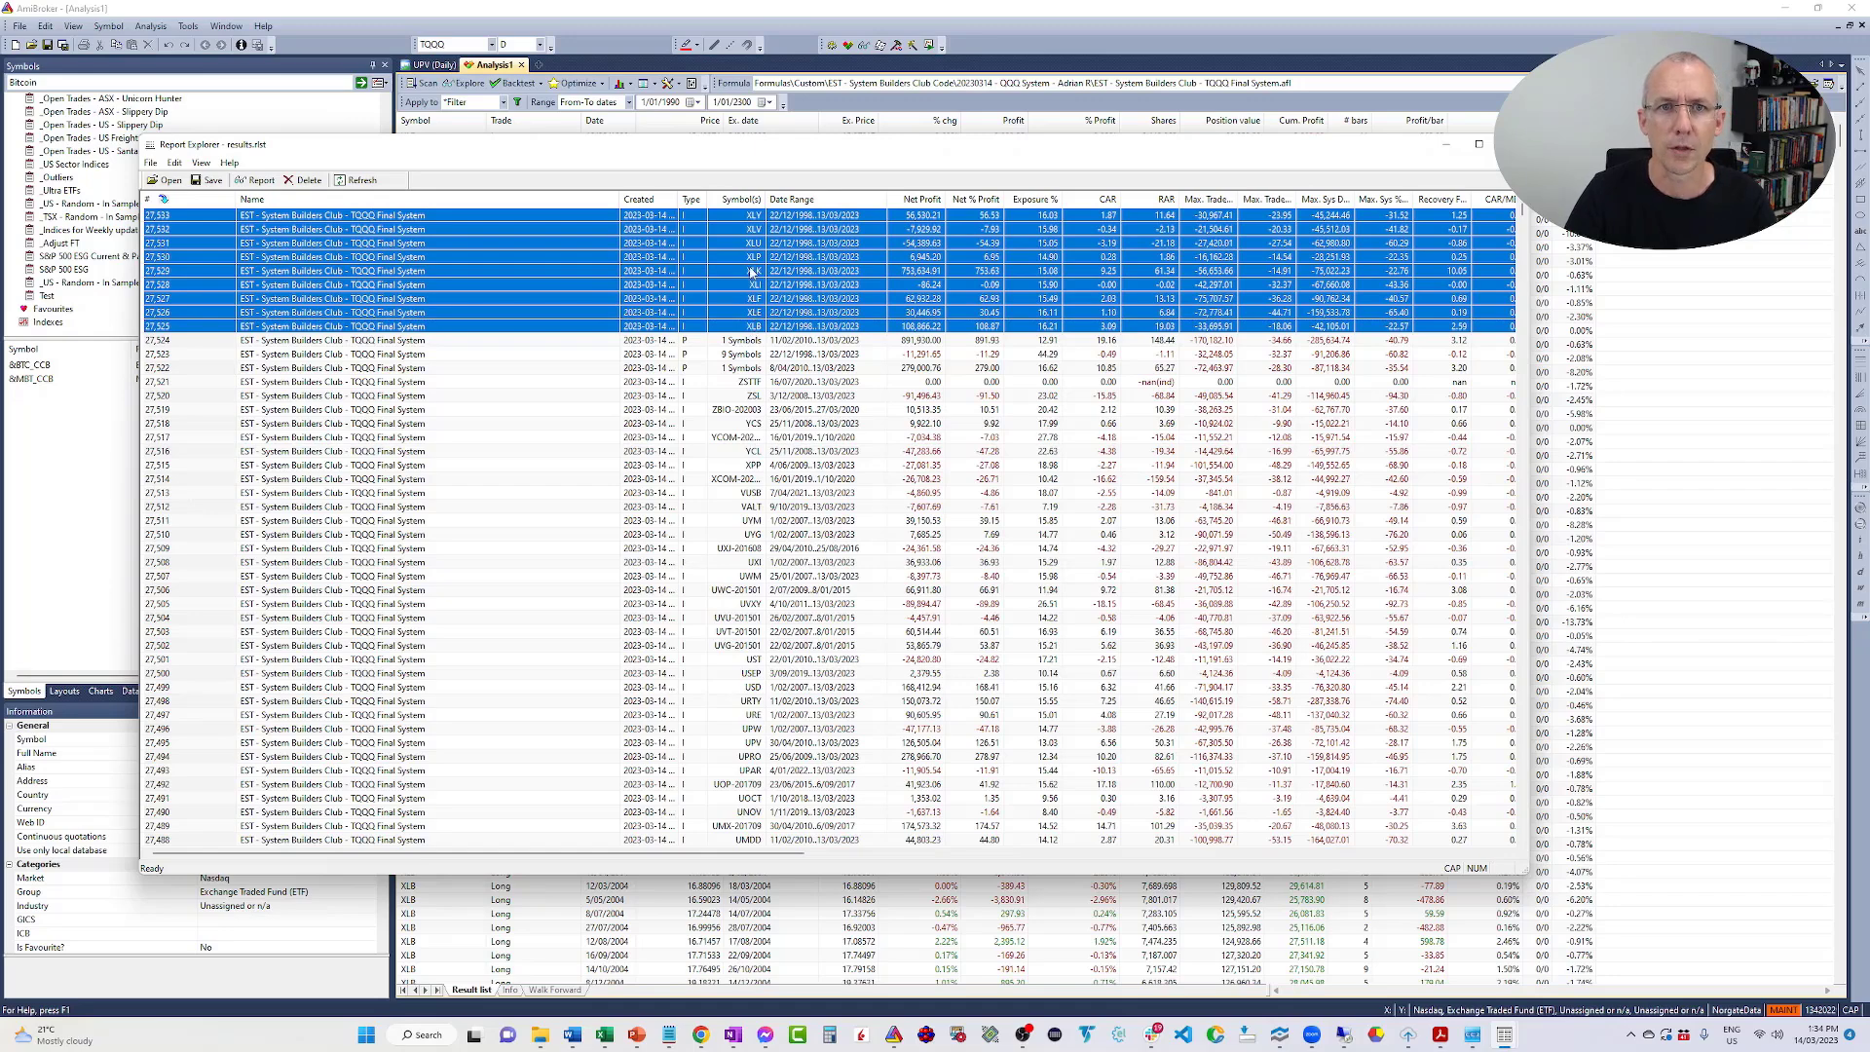
pyautogui.click(944, 272)
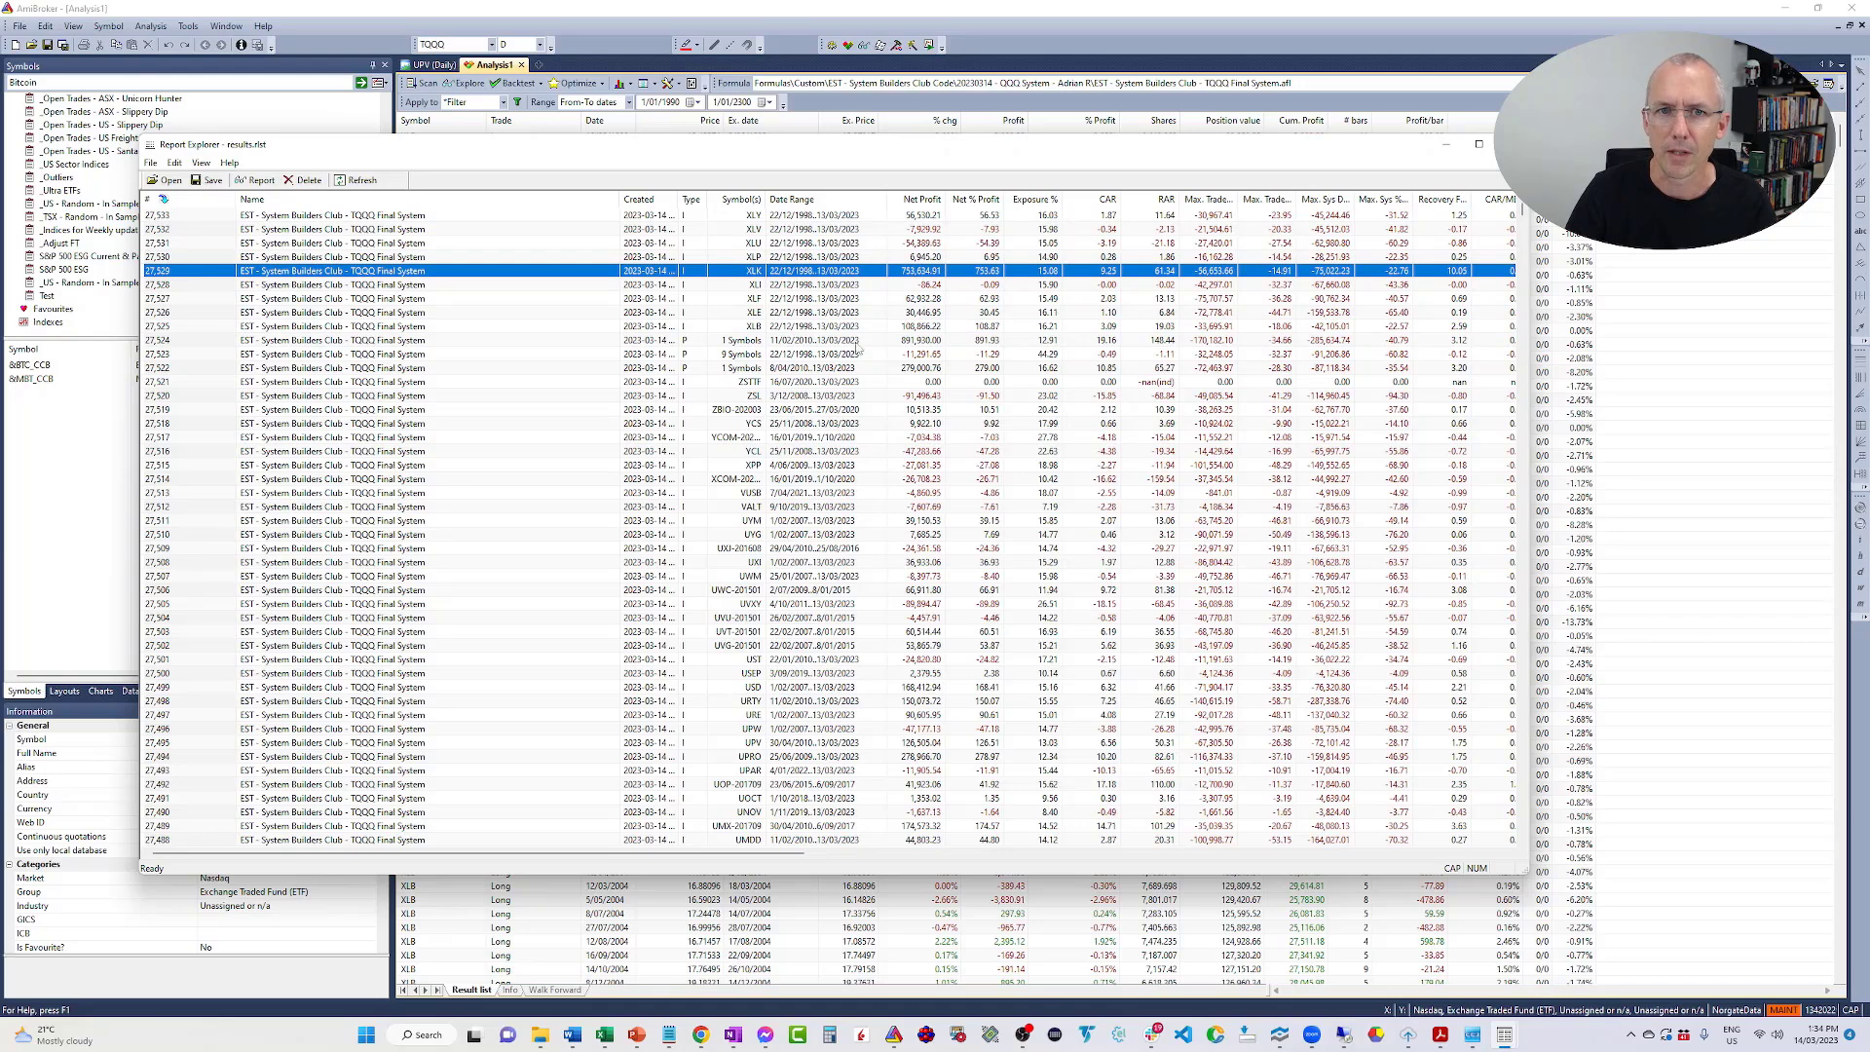
pyautogui.click(754, 328)
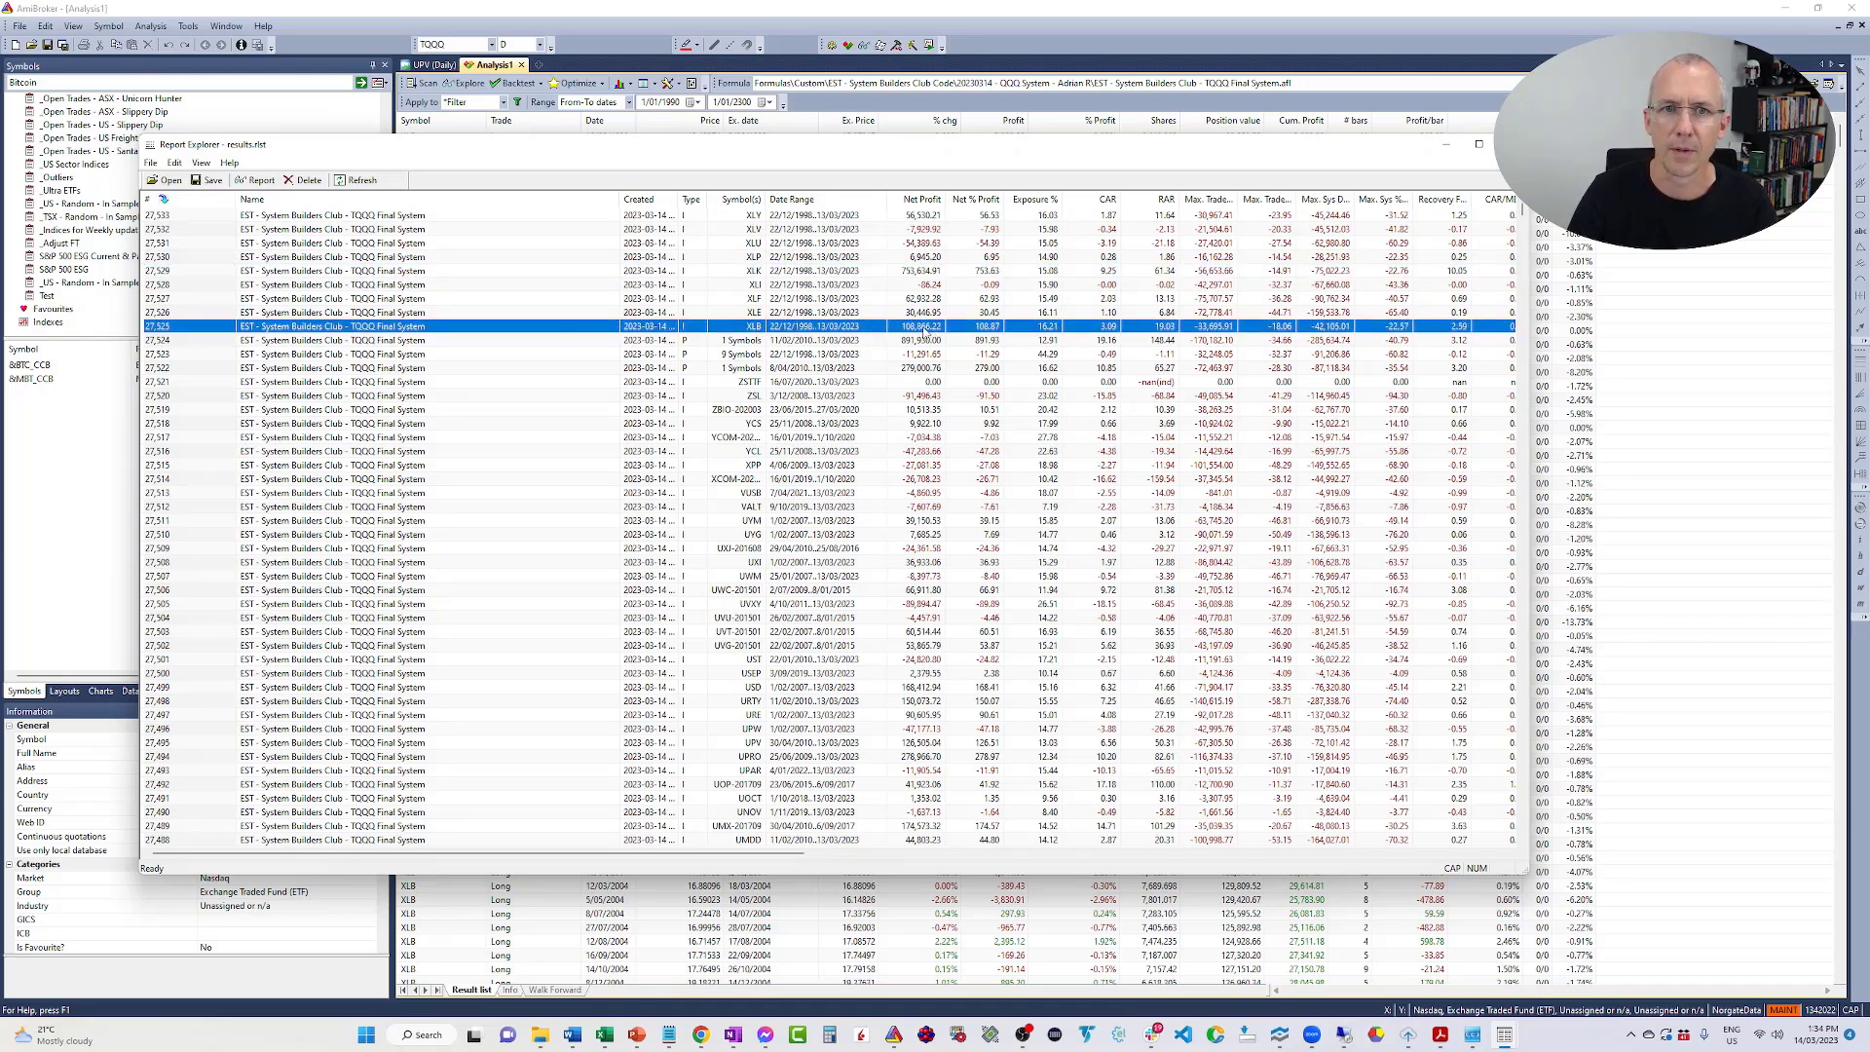
pyautogui.click(916, 275)
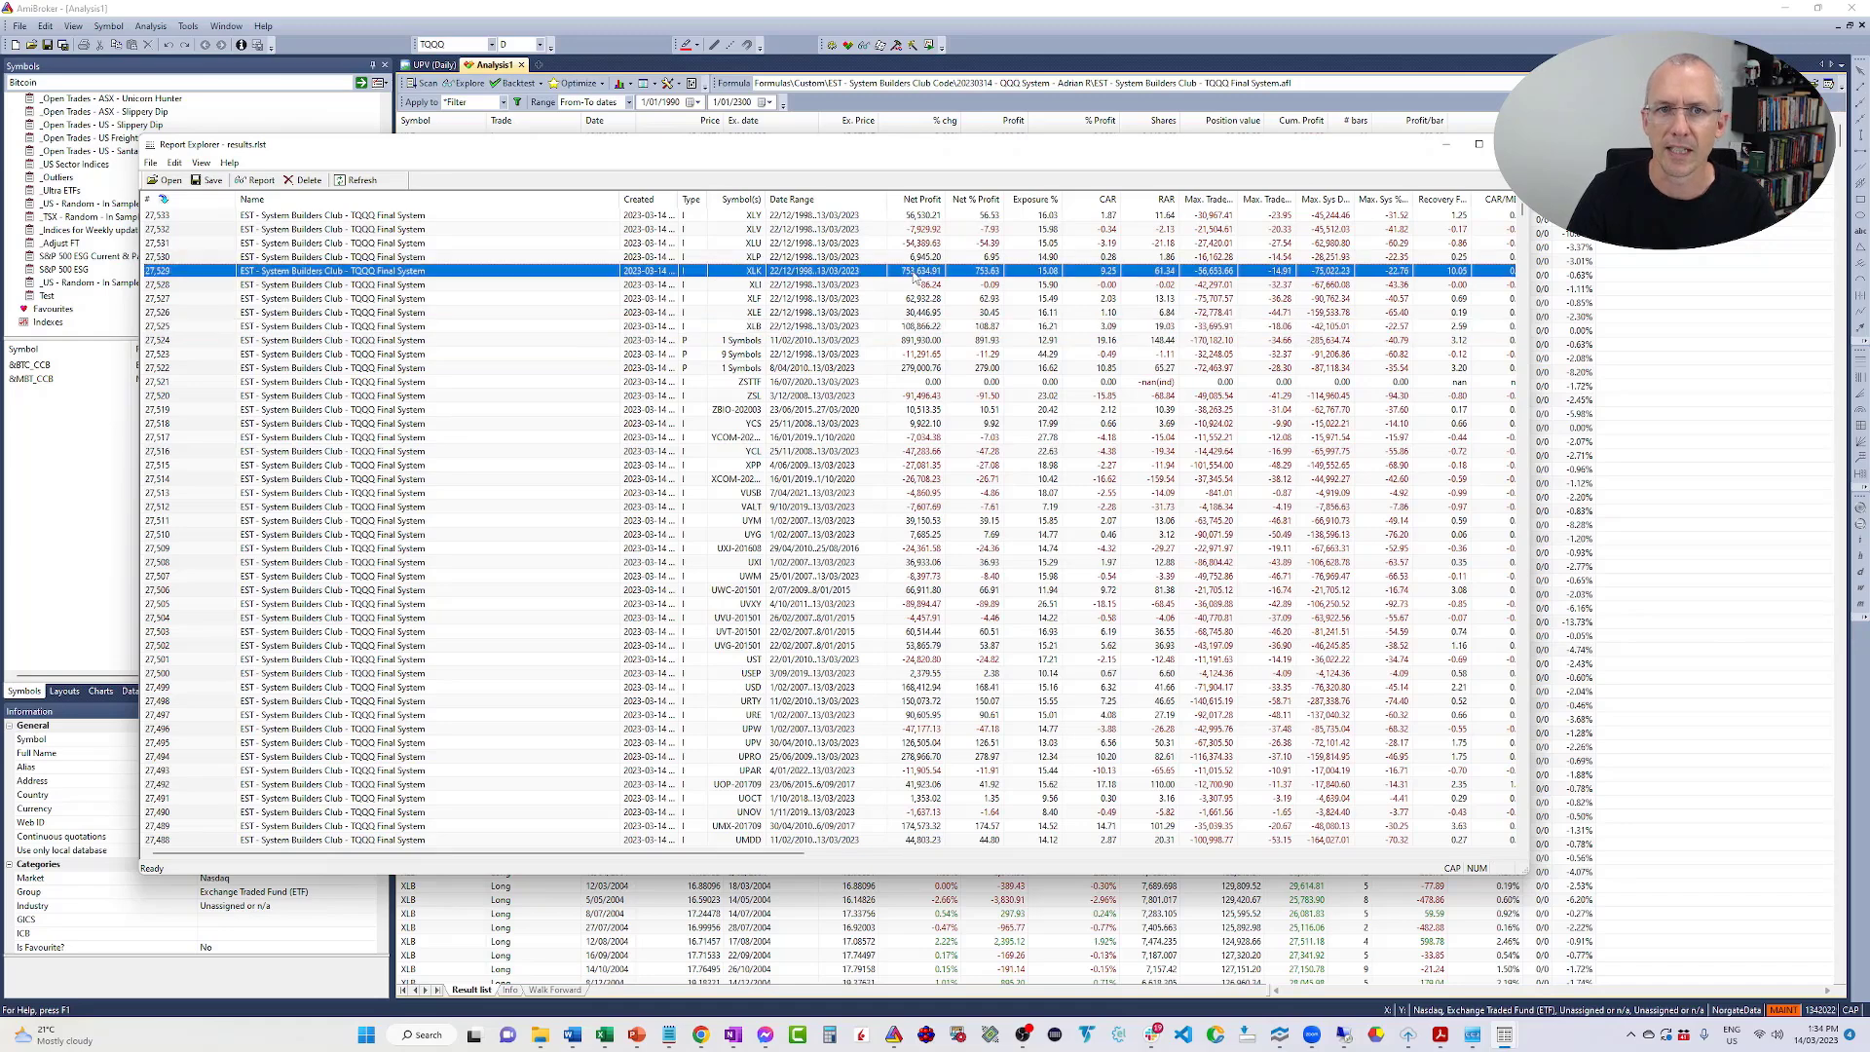
pyautogui.doubleClick(921, 275)
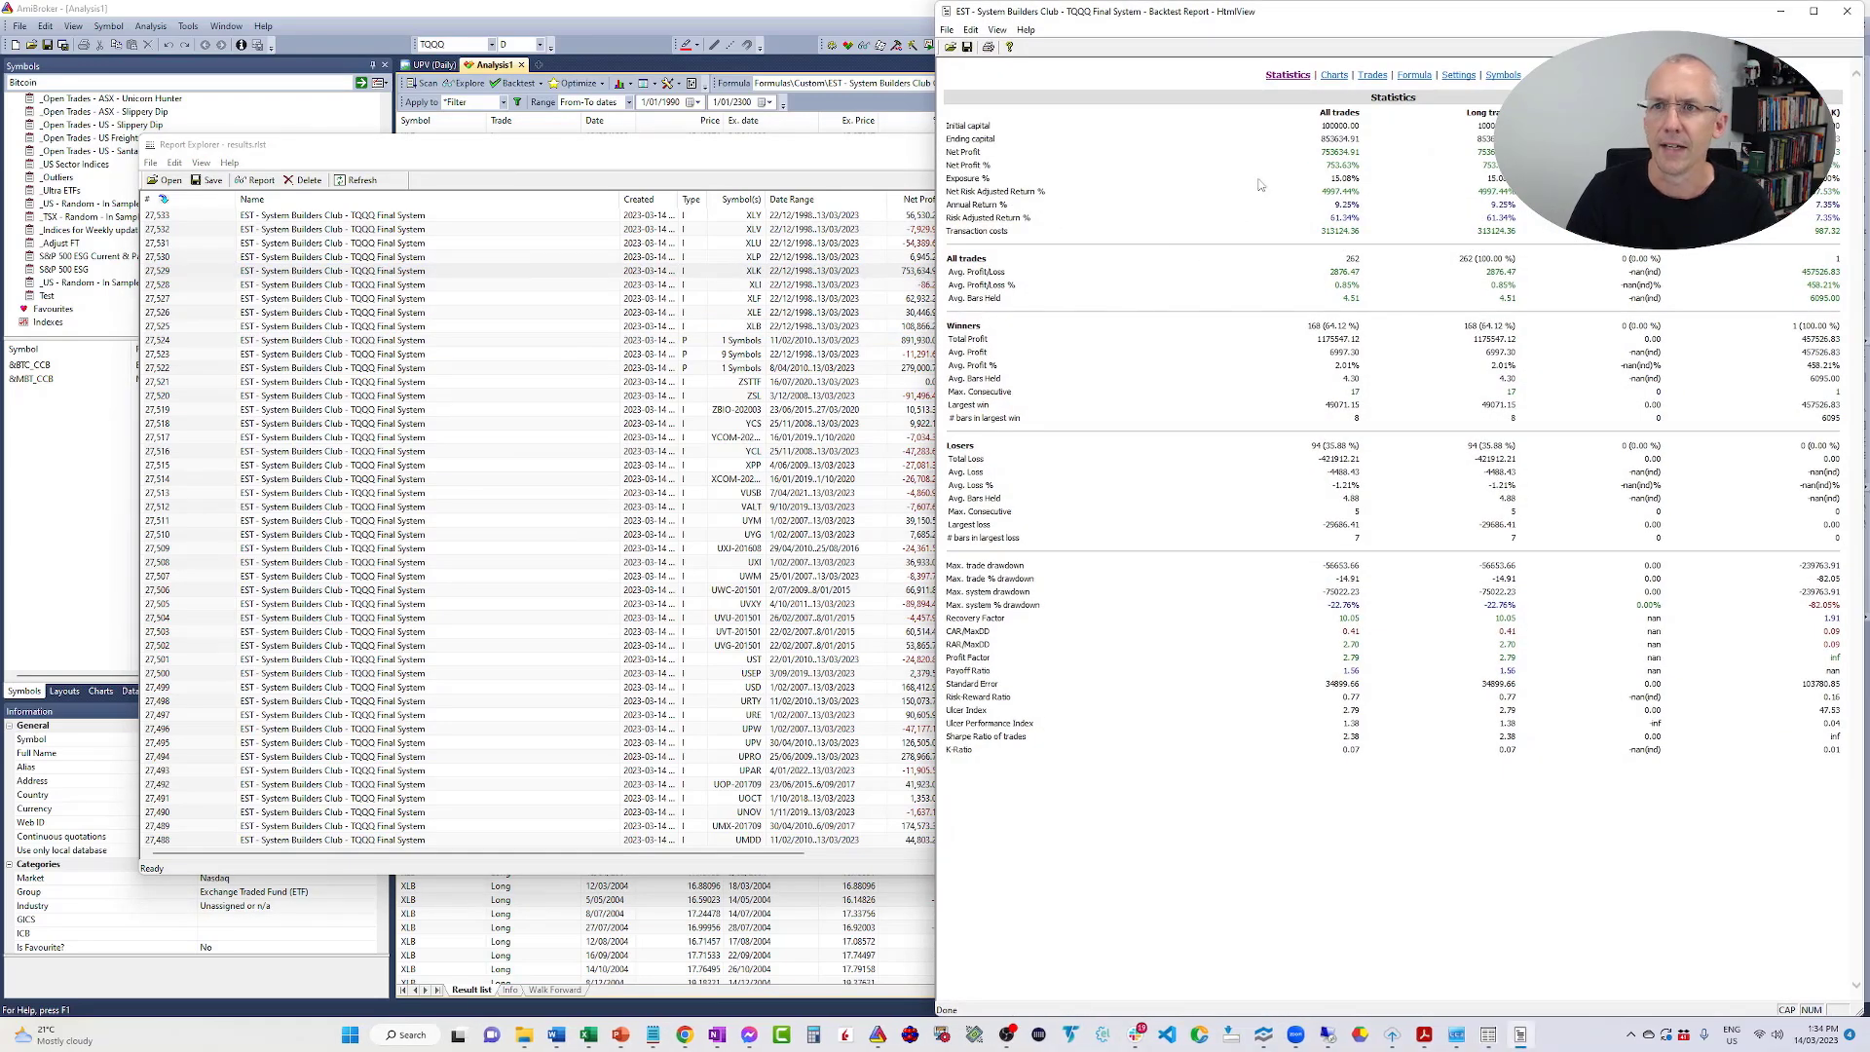
pyautogui.click(1335, 76)
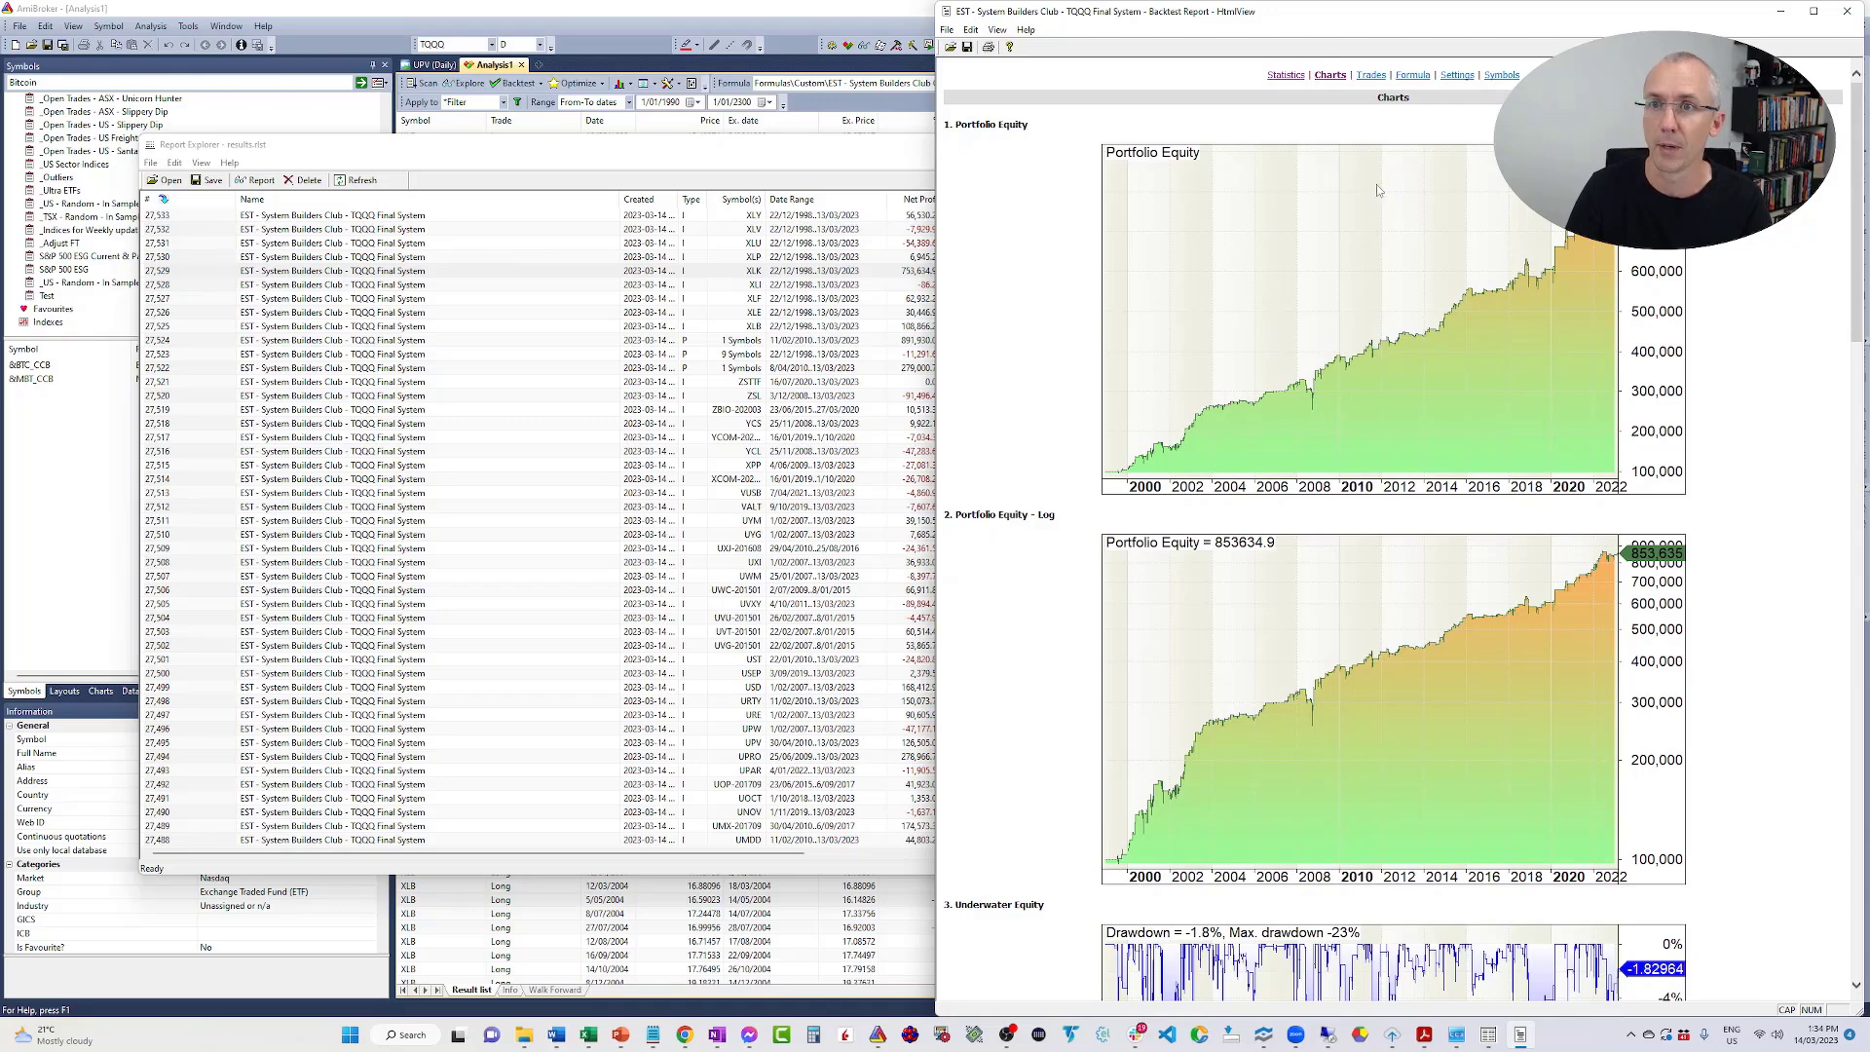
pyautogui.click(1286, 75)
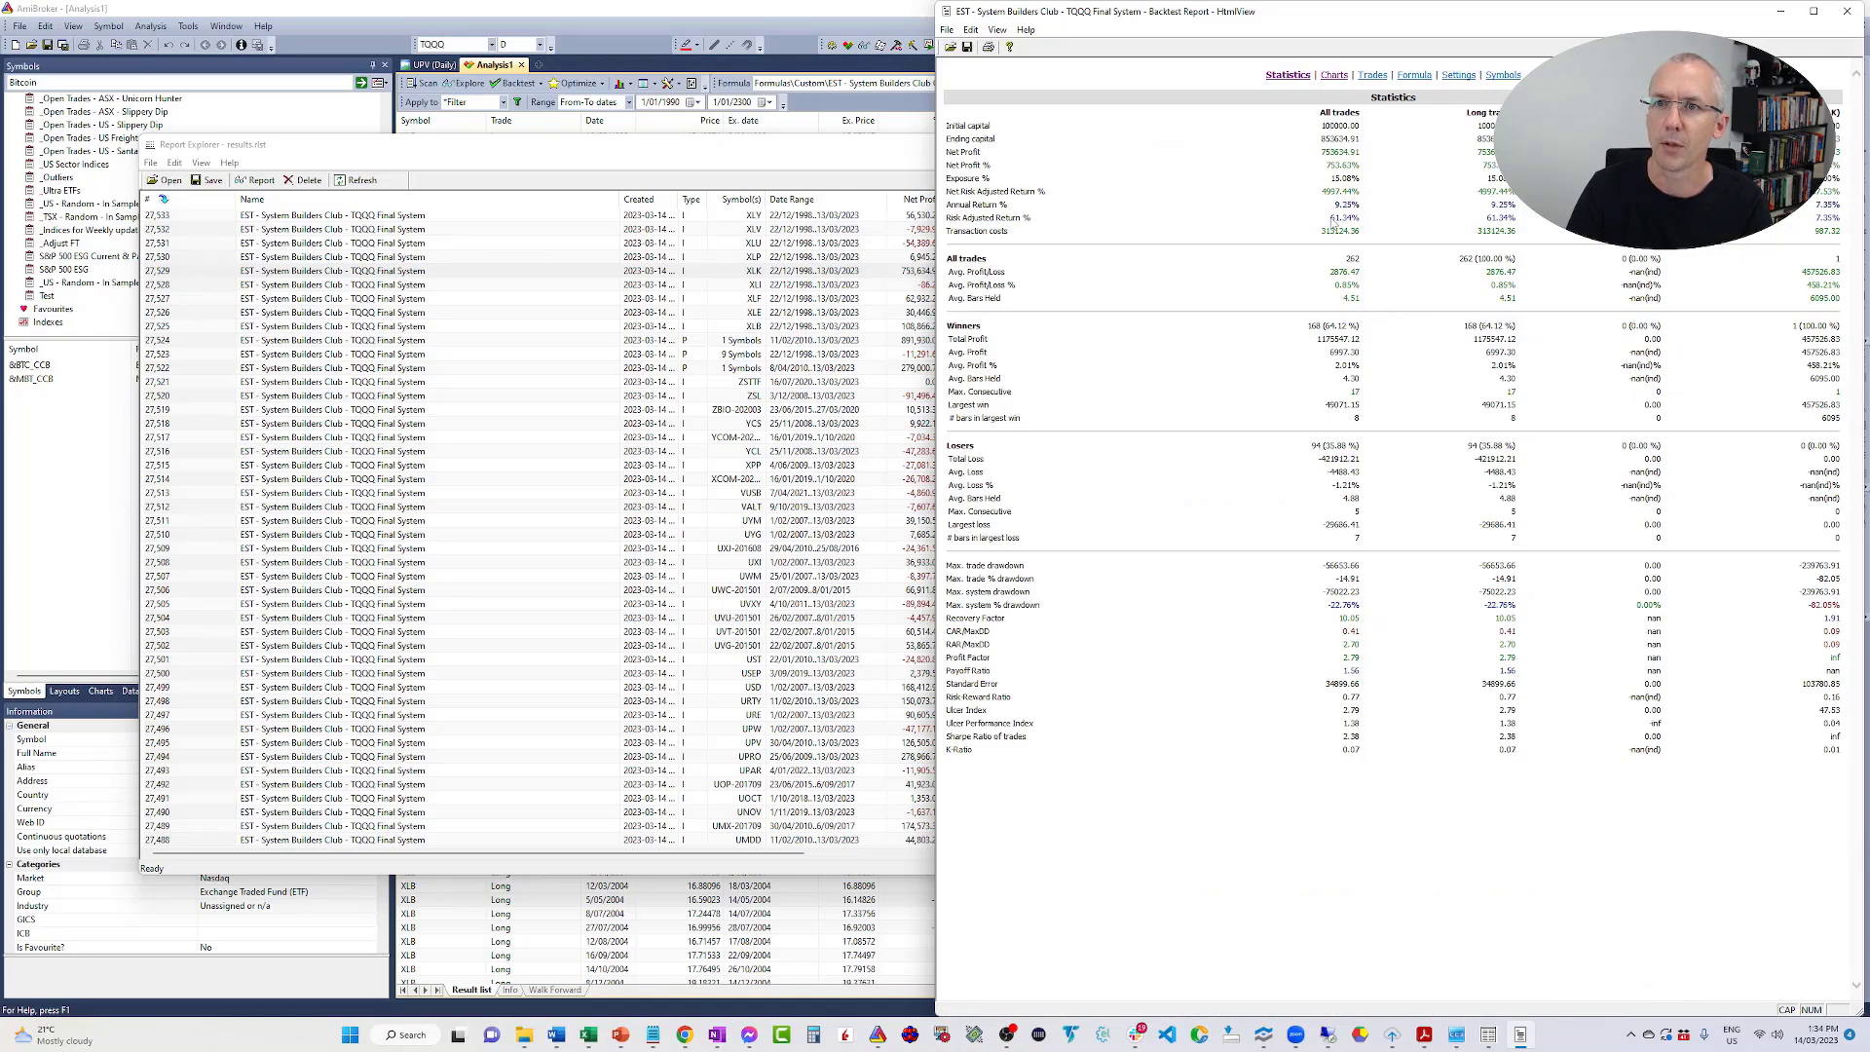
pyautogui.moveTo(1328, 217); pyautogui.dragTo(1365, 223)
pyautogui.scroll(4, 1357, 277)
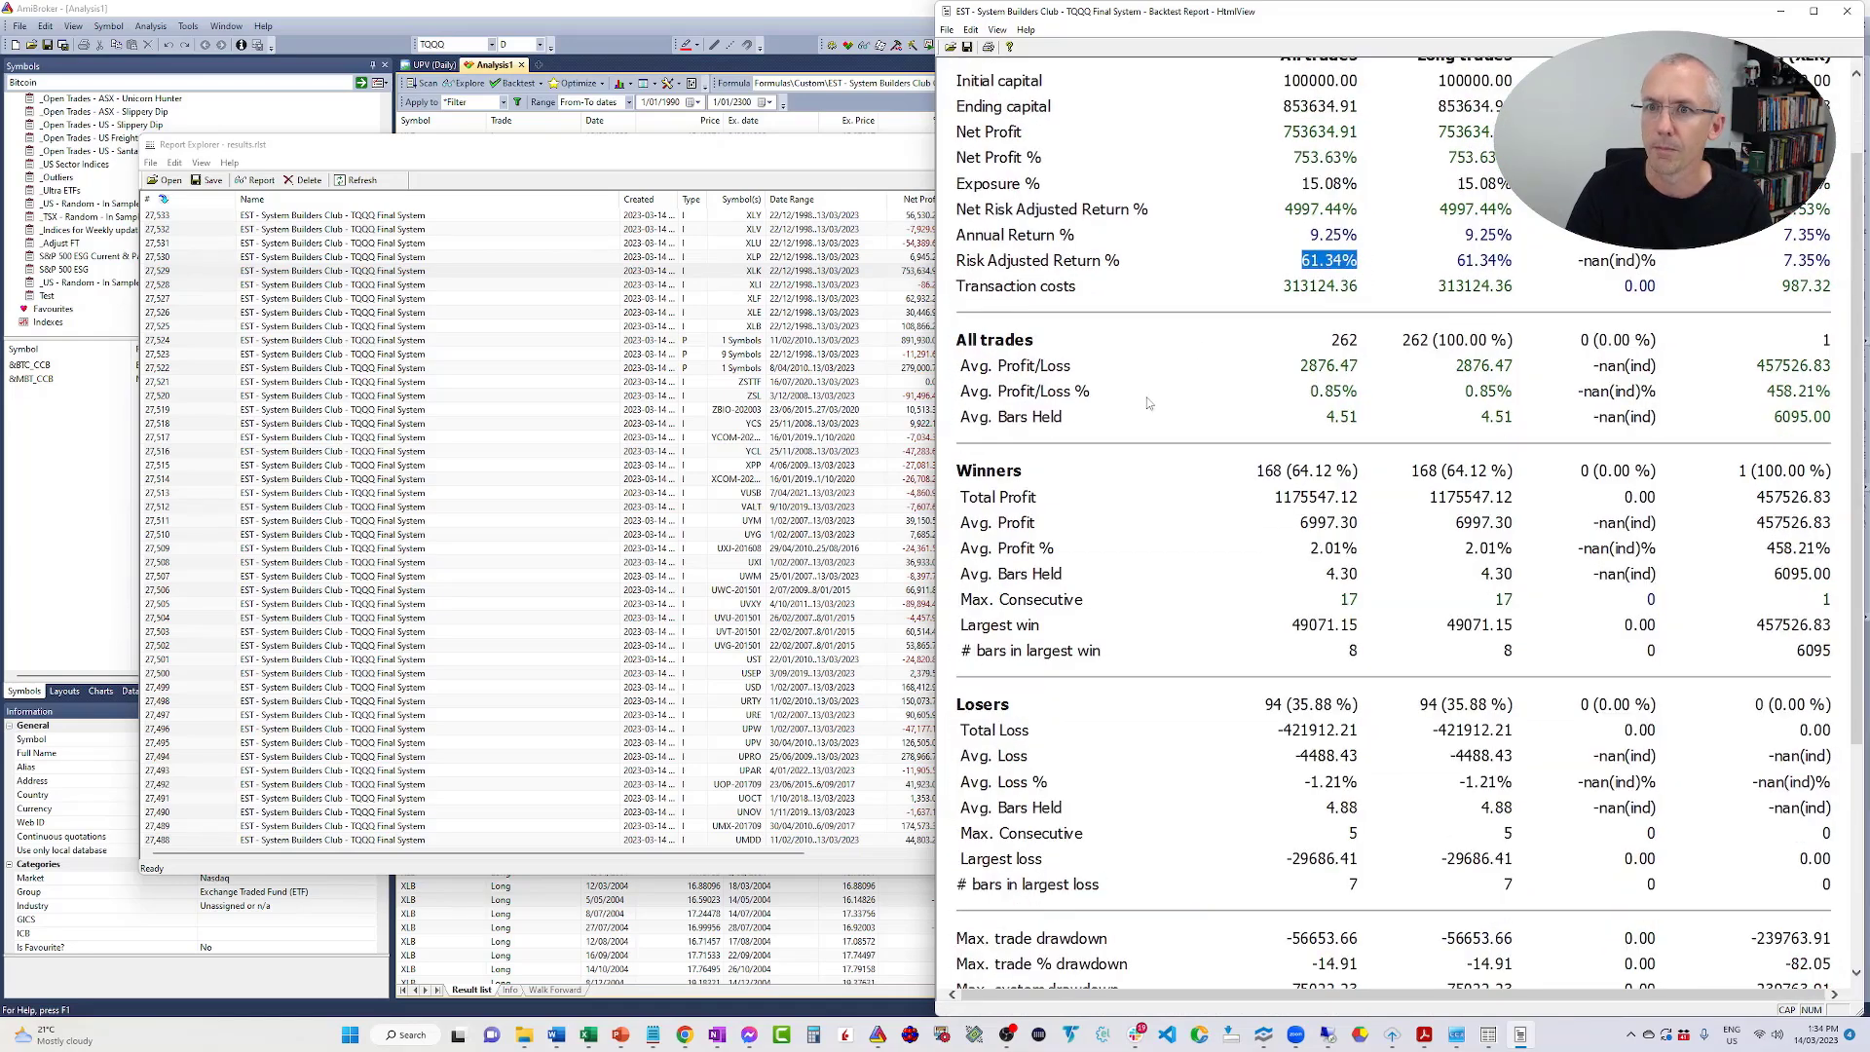
pyautogui.scroll(-3, 1212, 524)
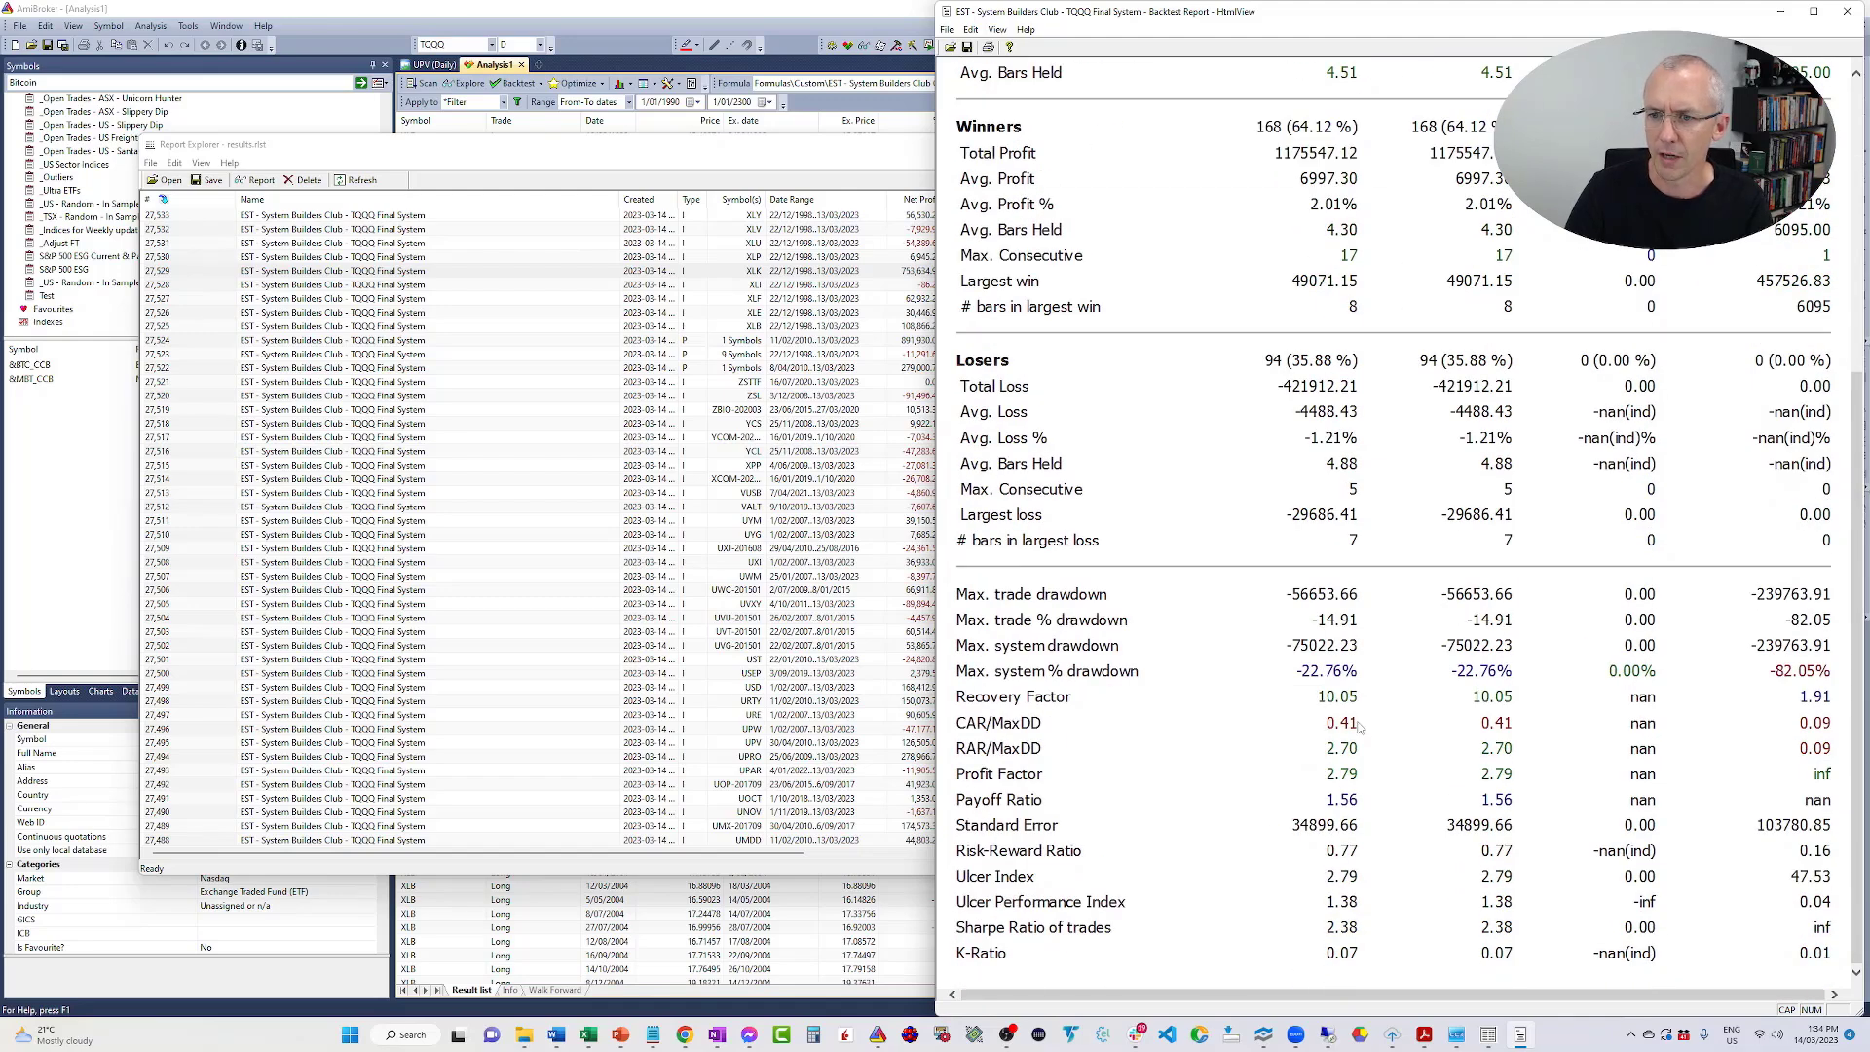
pyautogui.moveTo(1359, 726); pyautogui.dragTo(958, 726)
pyautogui.click(1847, 11)
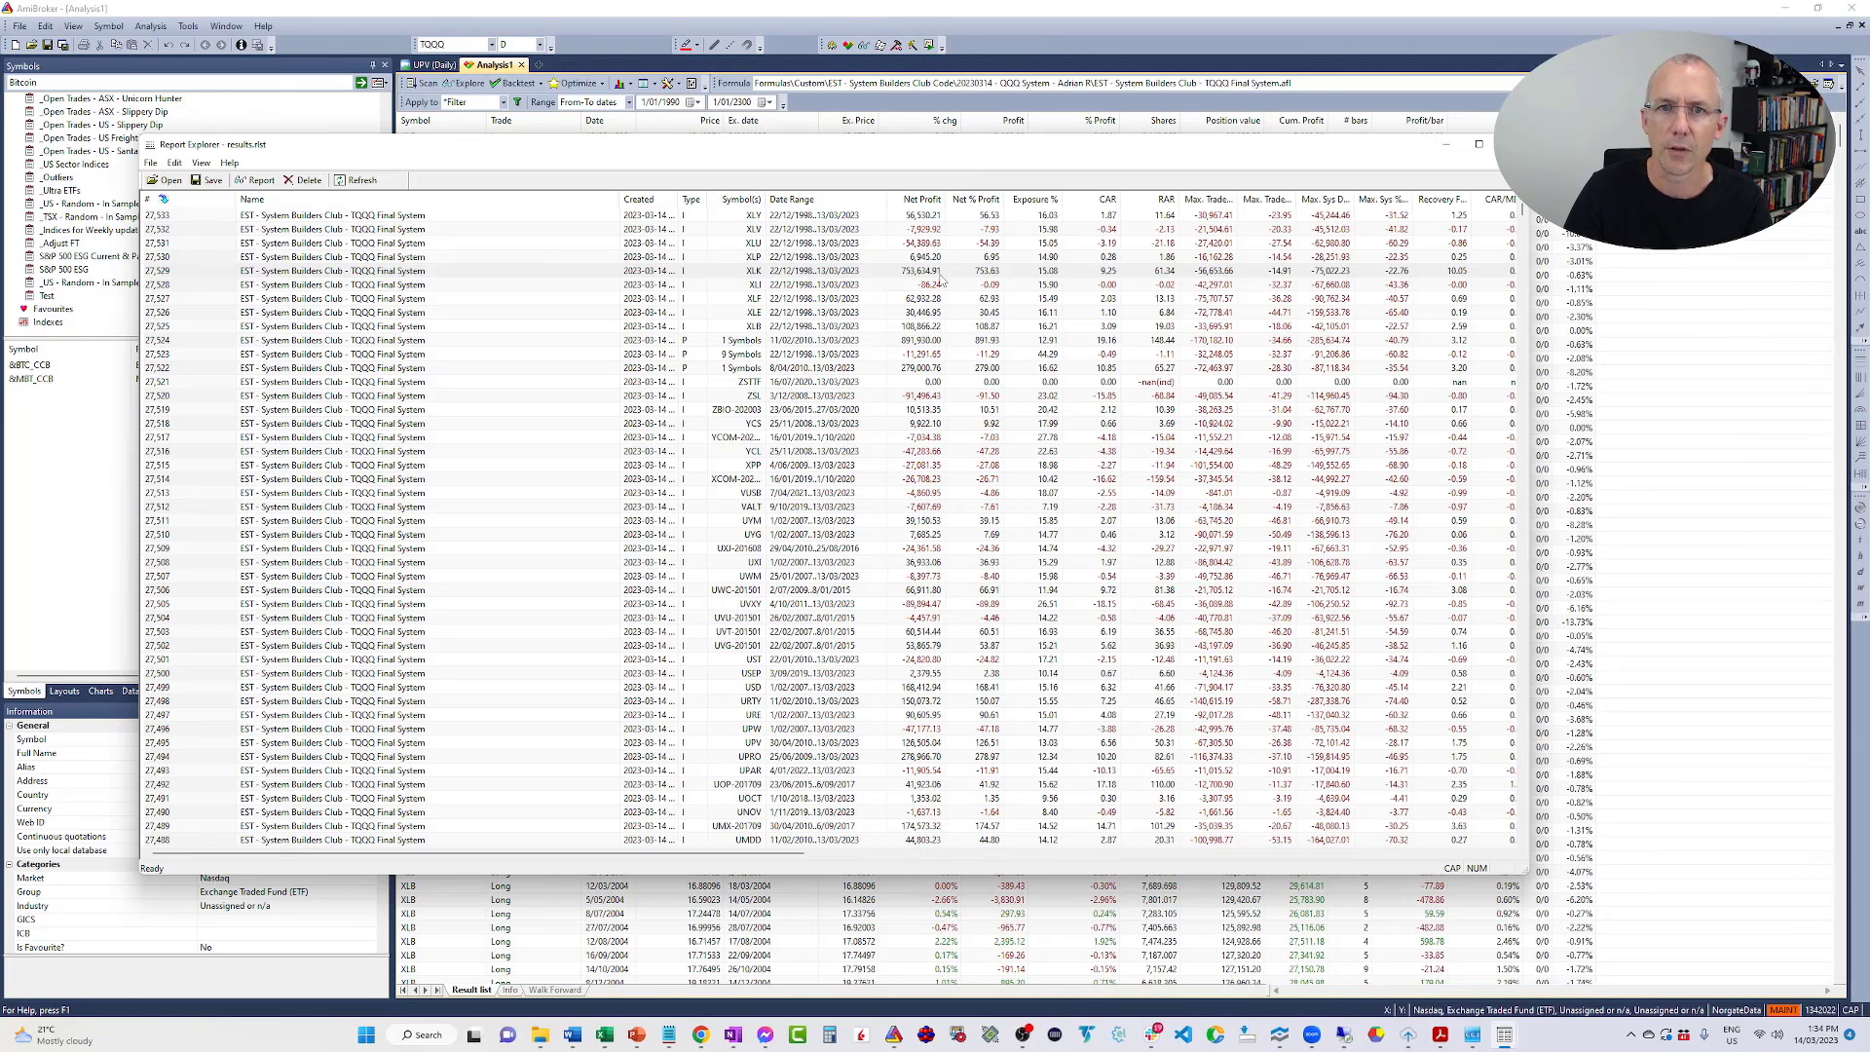
# Select XLY, then all nine sector ETF reports, and finally only XLB (27,525).
pyautogui.click(919, 216)
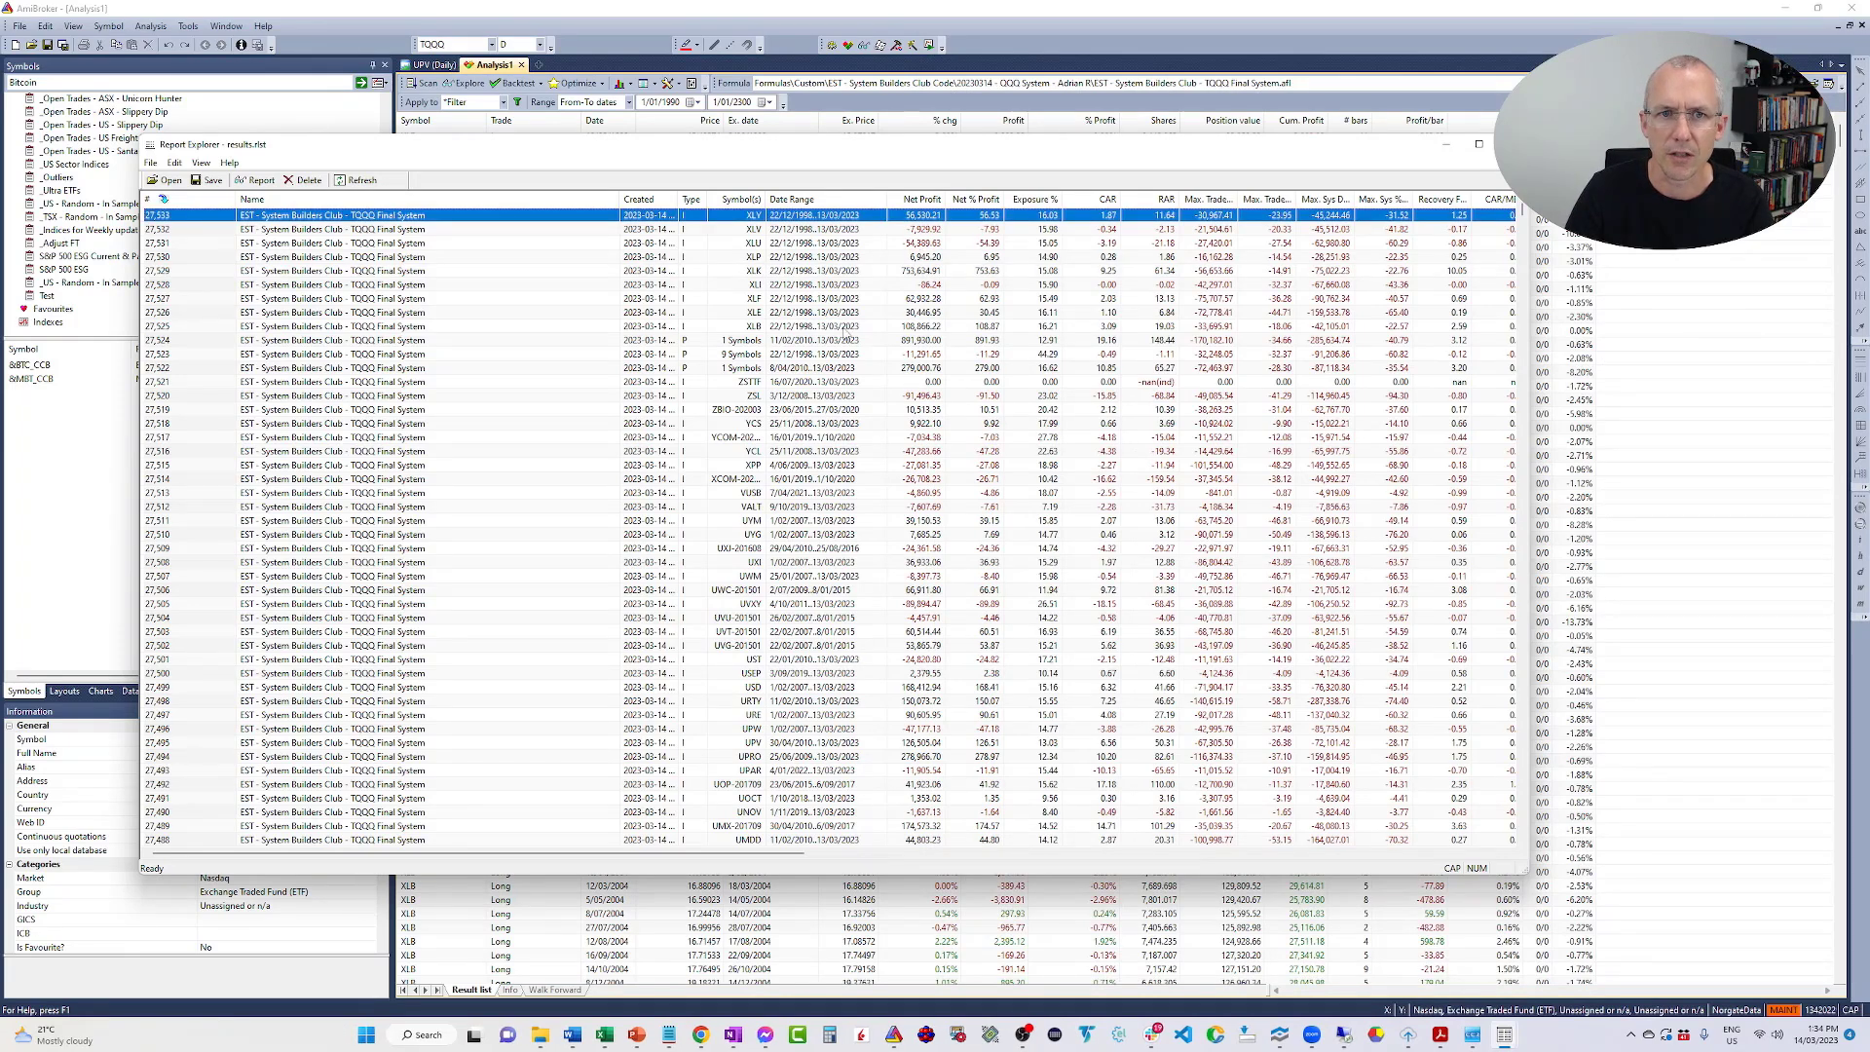
pyautogui.keyDown('shift'); pyautogui.click(844, 330); pyautogui.keyUp('shift')
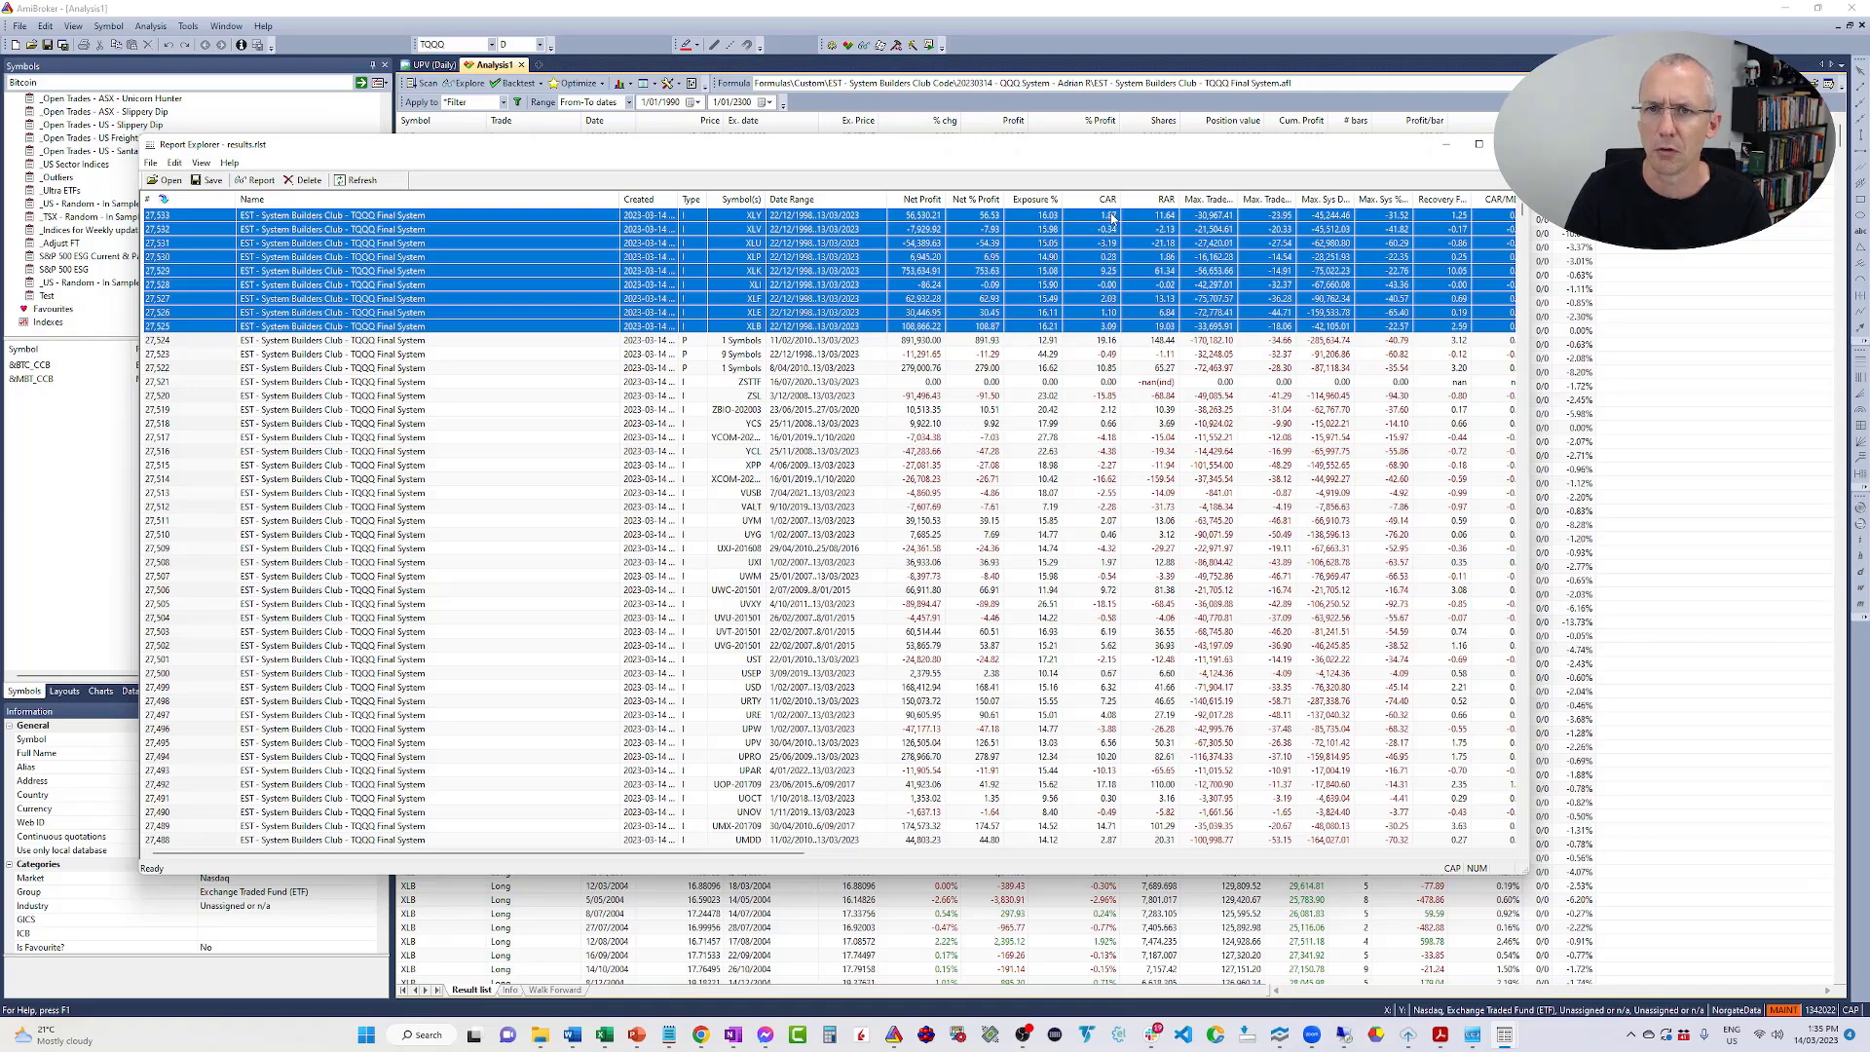
pyautogui.click(1084, 329)
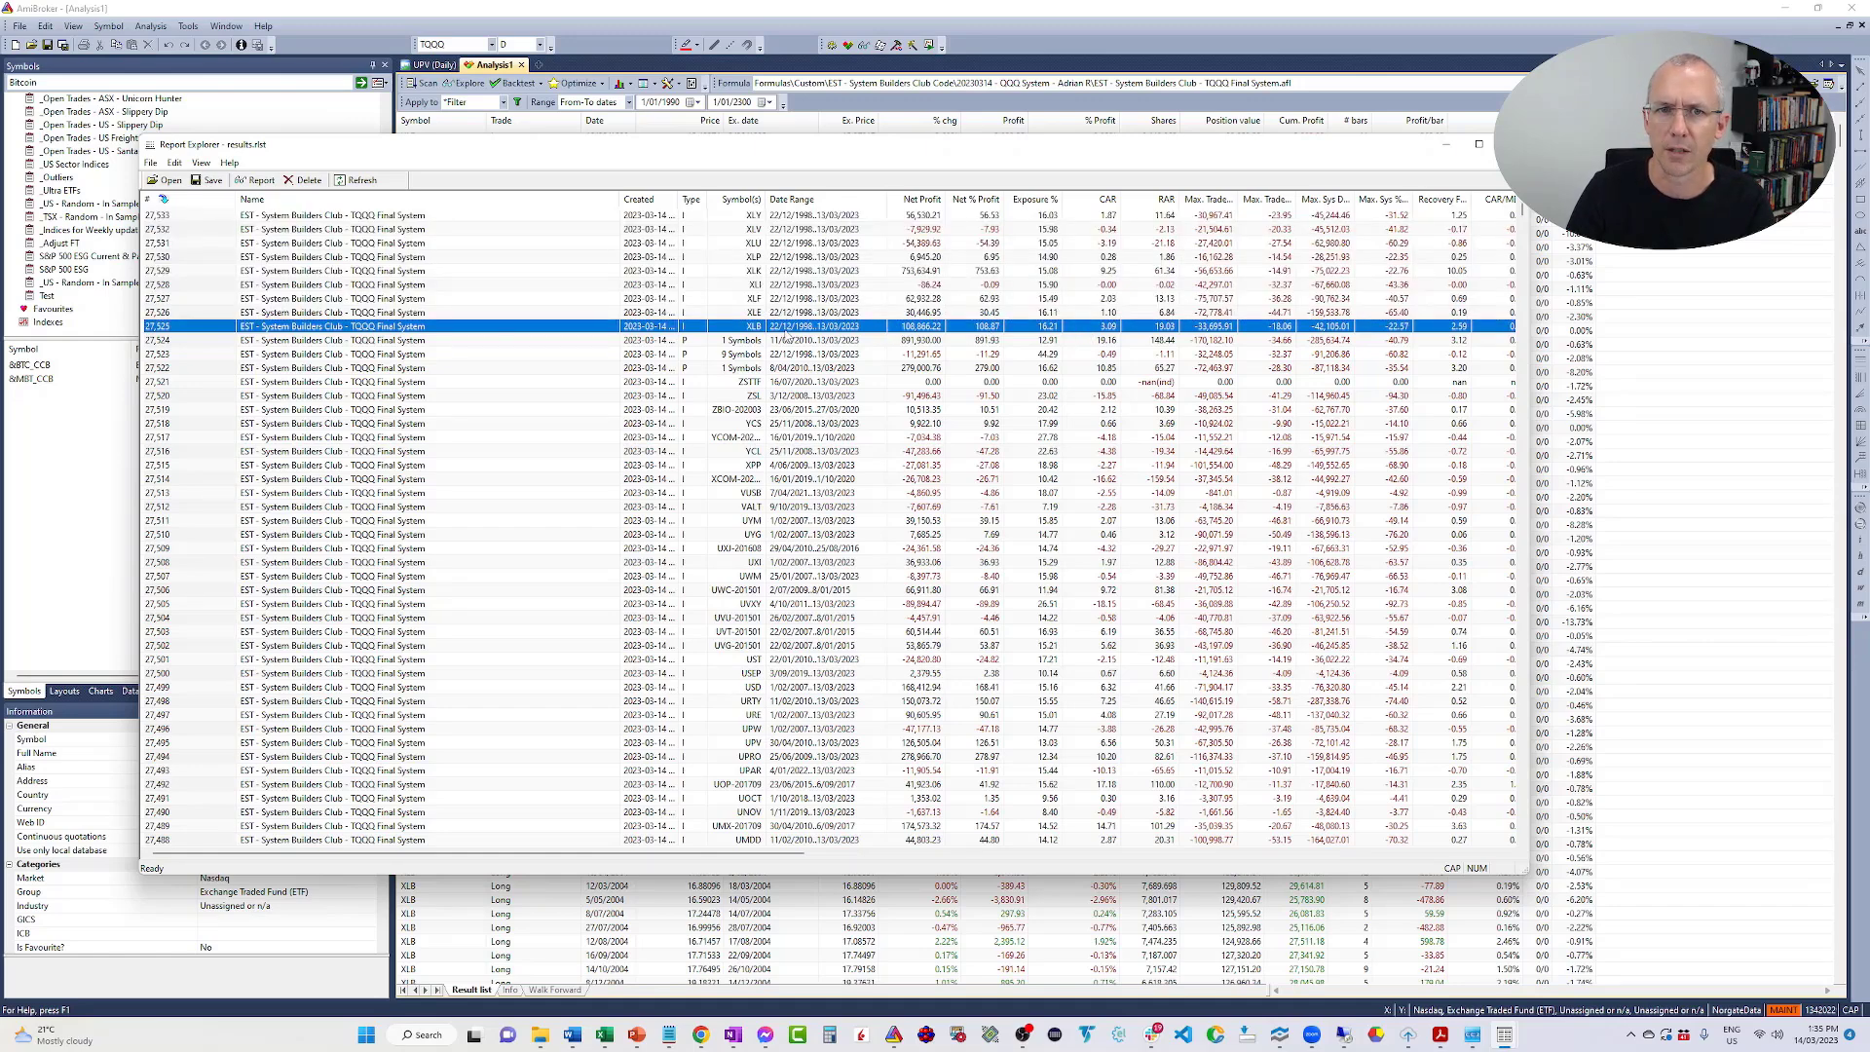
# Open the XLB backtest report and view its equity chart ending at 208,866.2.
pyautogui.doubleClick(1071, 326)
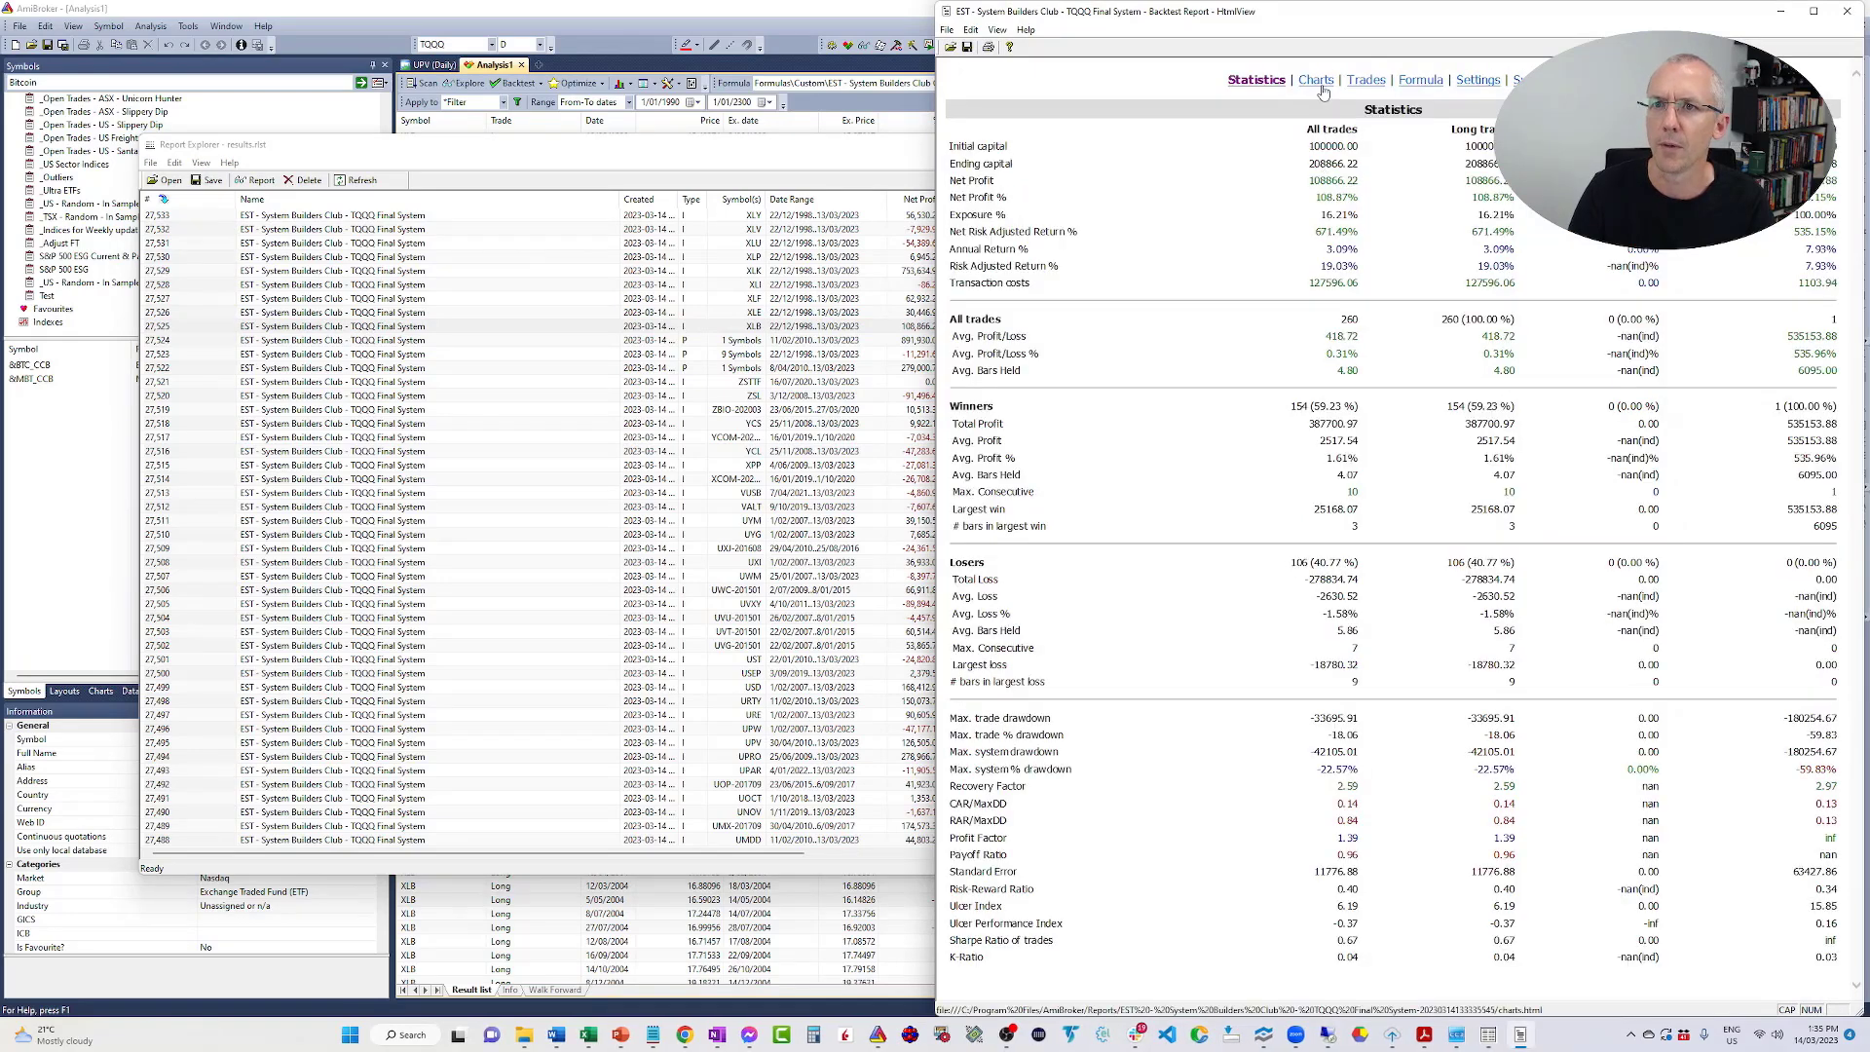
pyautogui.click(1316, 79)
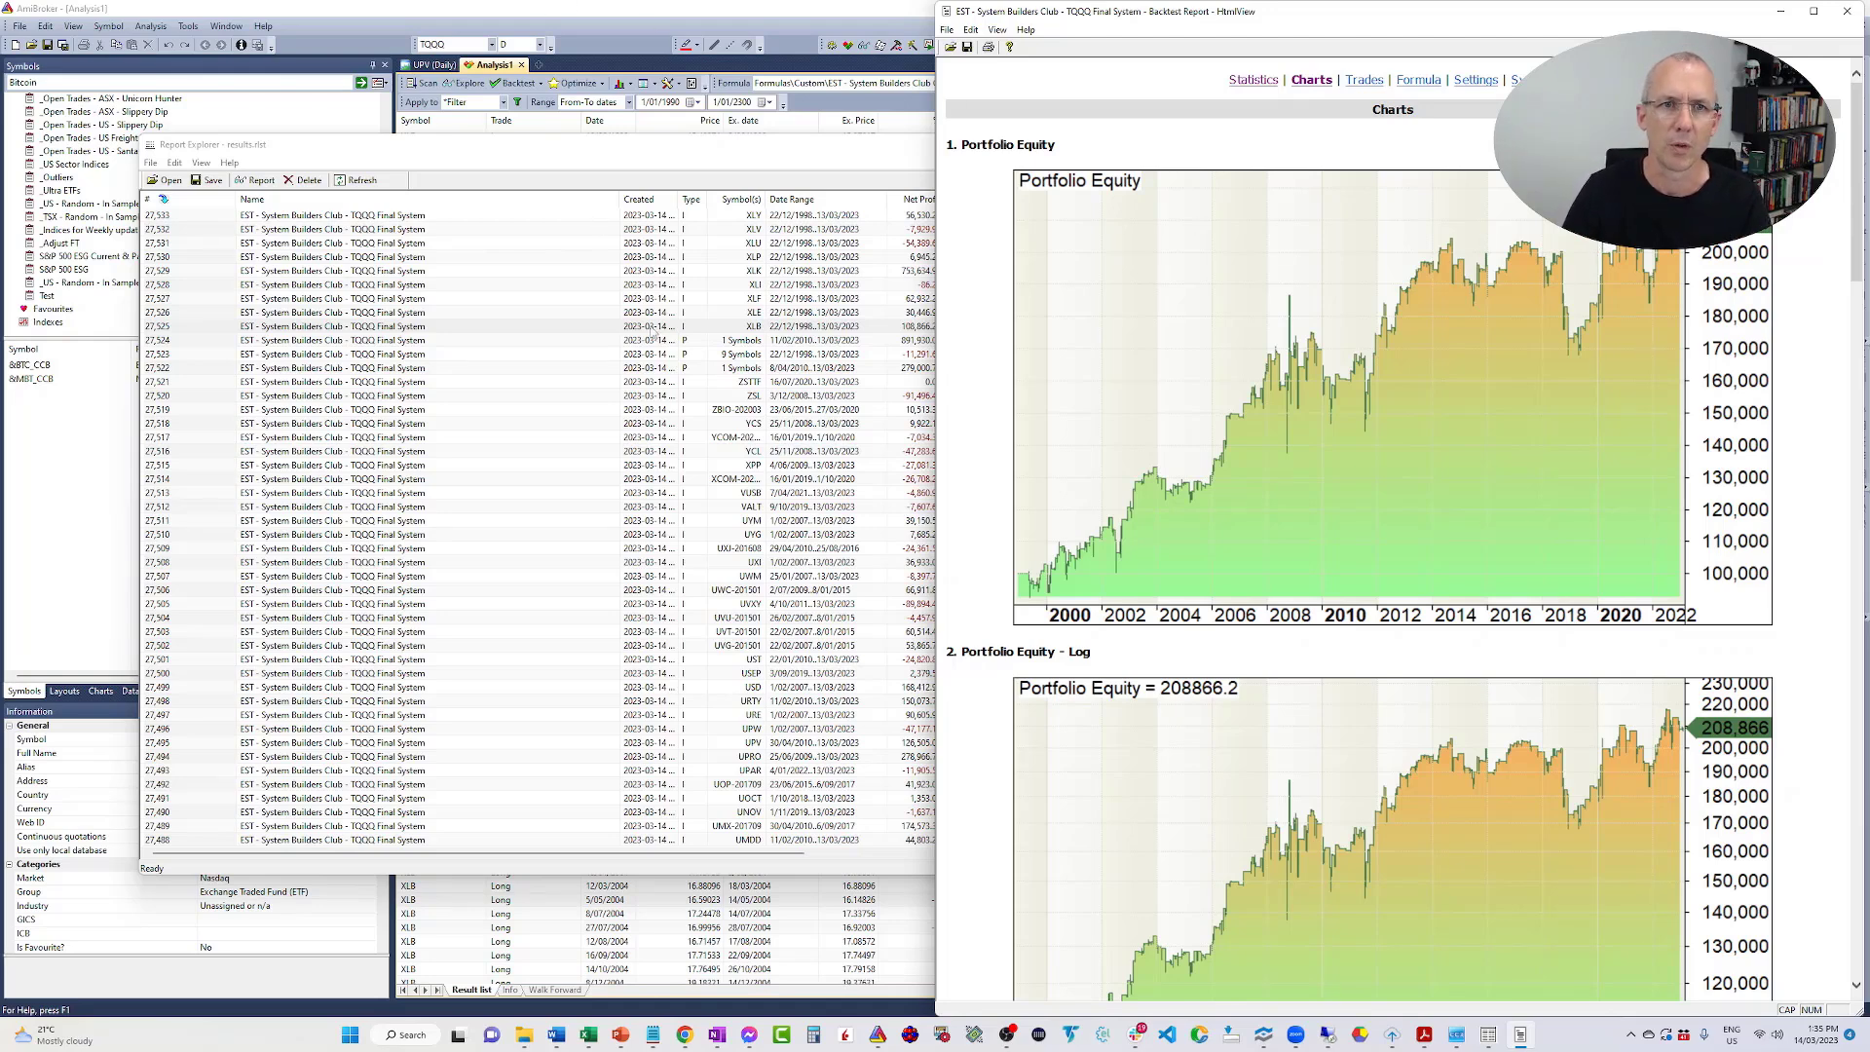
# Load XLB into the main window's daily price chart with its 200-day EMA and RSI(2).
pyautogui.click(451, 22)
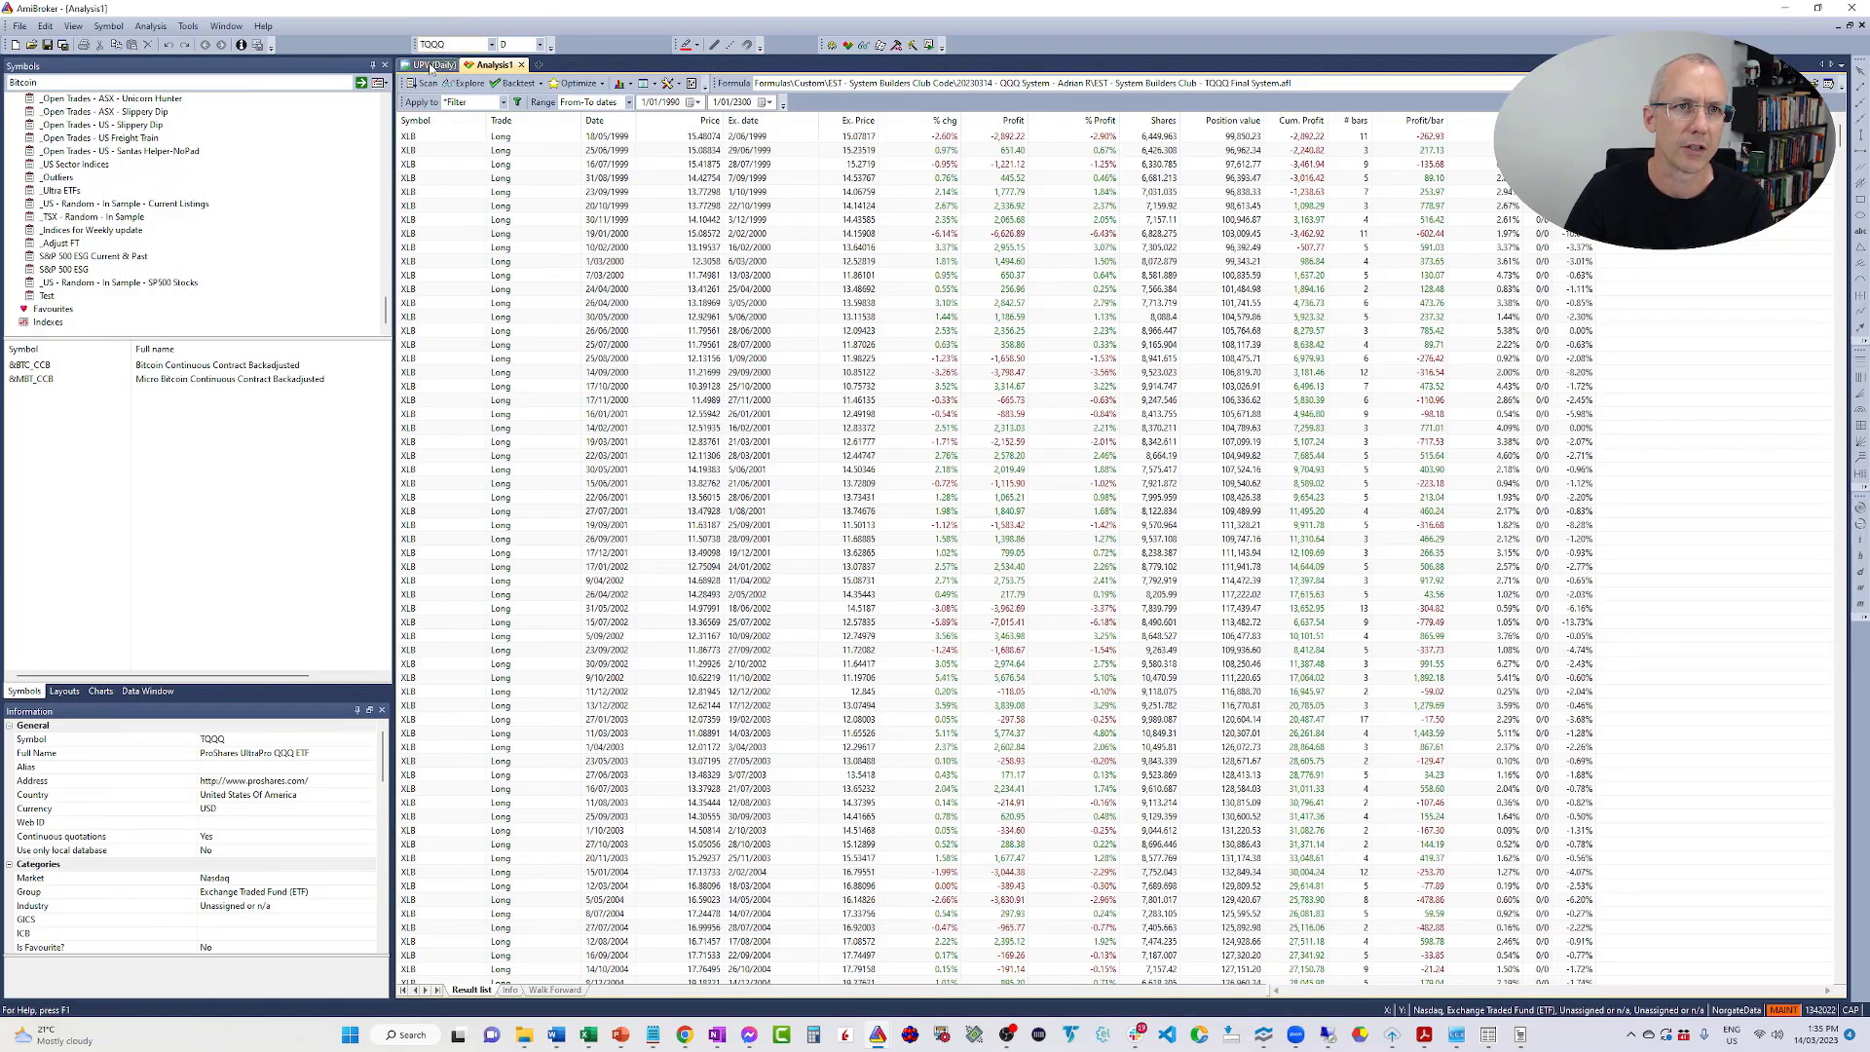
pyautogui.click(435, 64)
pyautogui.click(449, 46)
pyautogui.write('x')
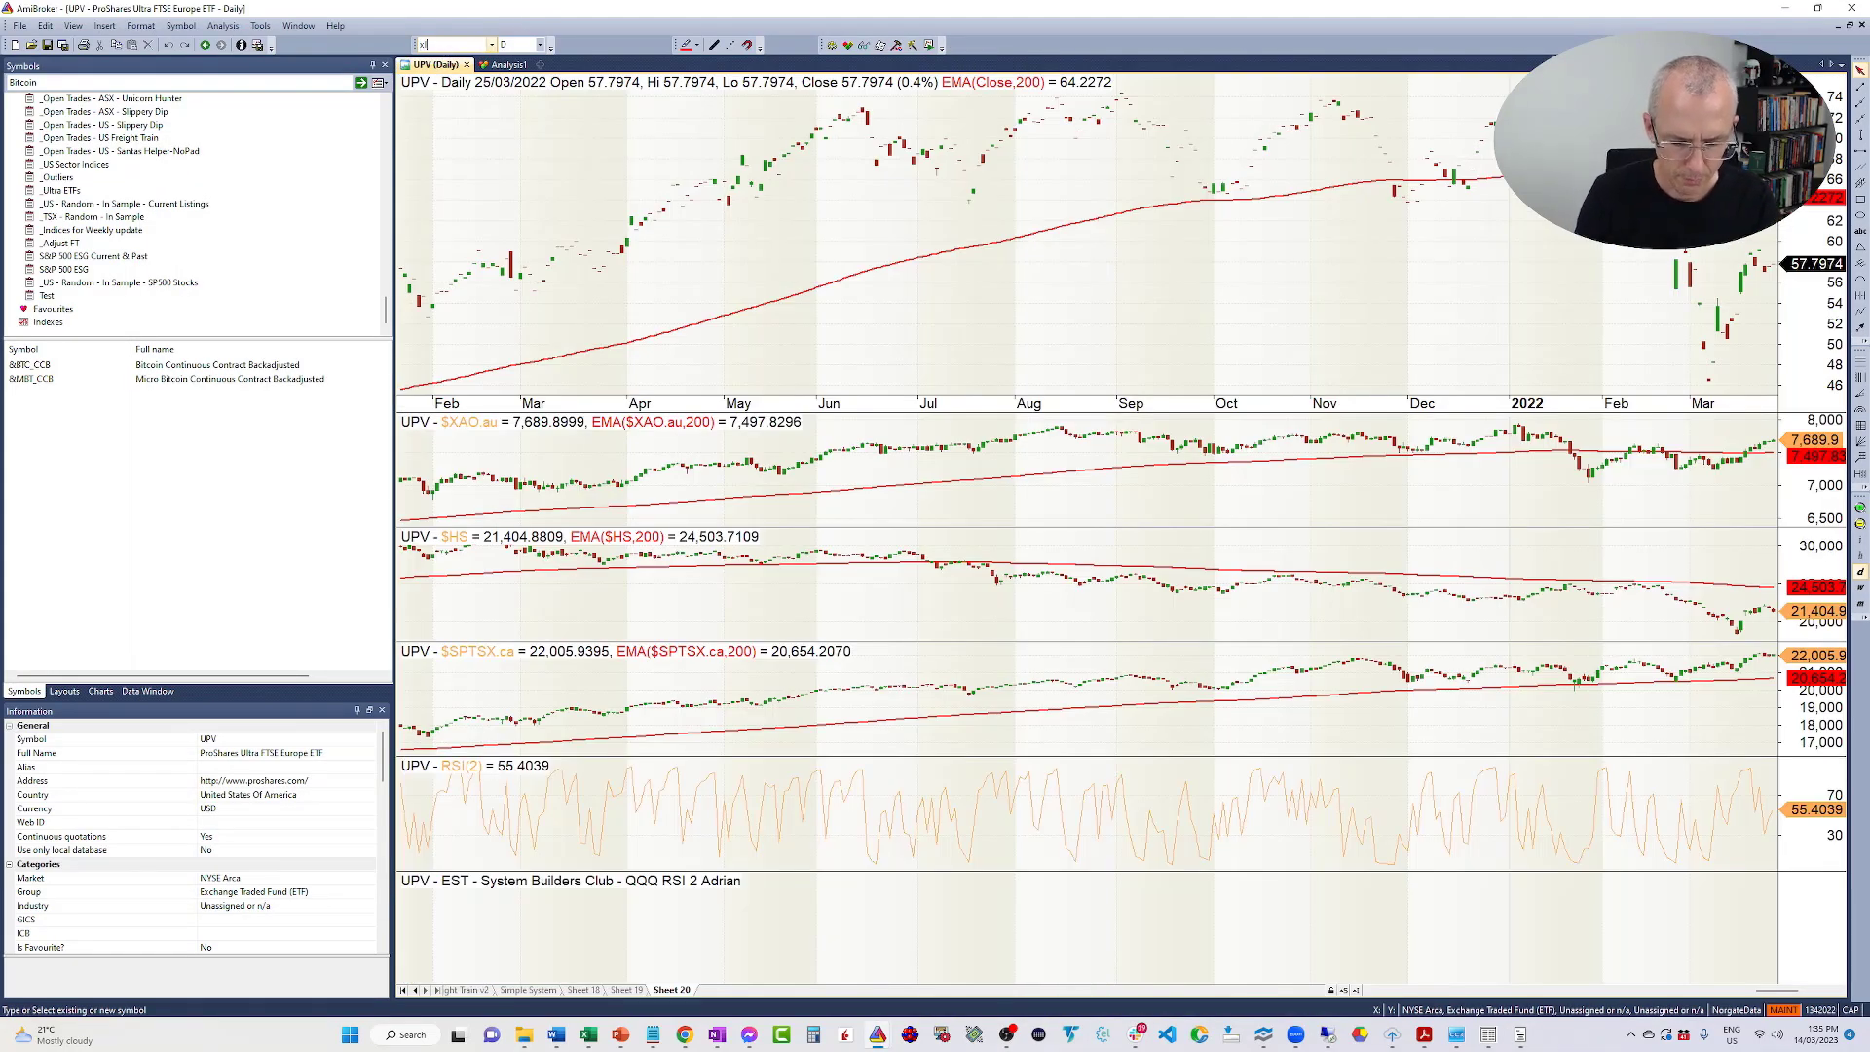
pyautogui.write('lb')
pyautogui.press('Return')
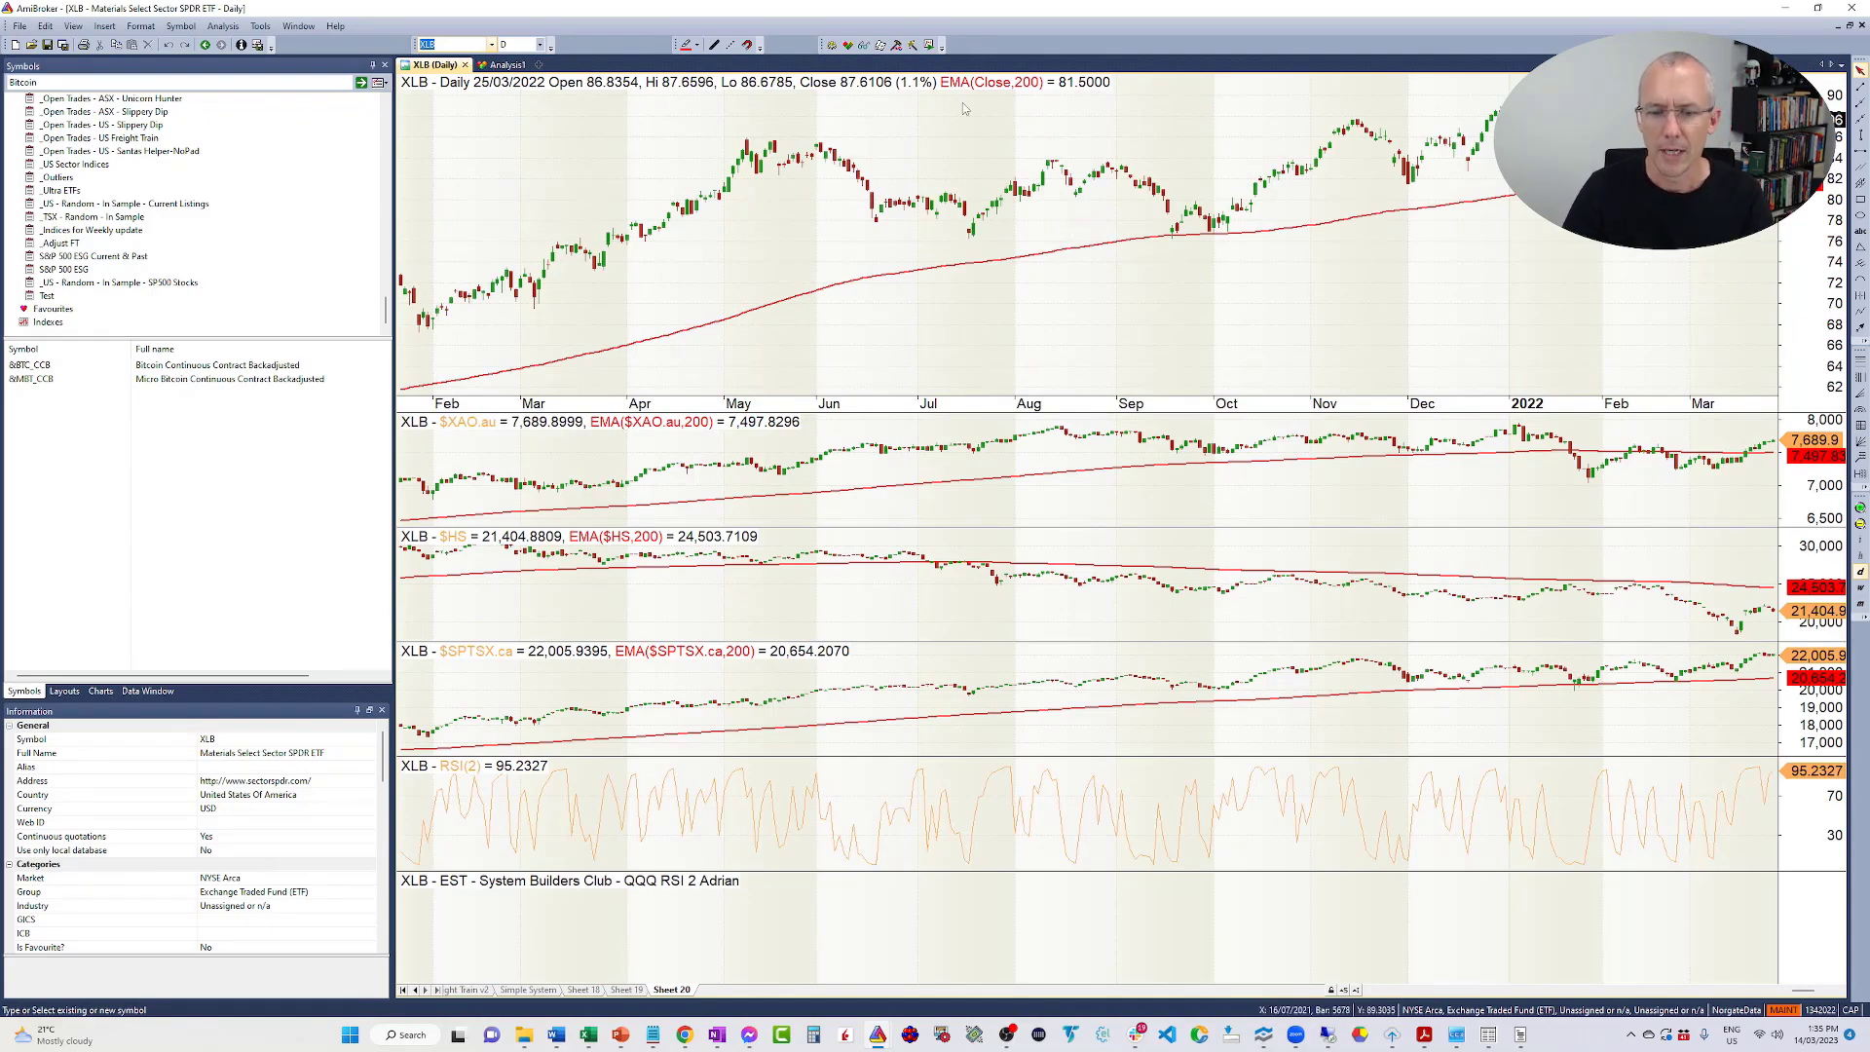
pyautogui.moveTo(964, 109)
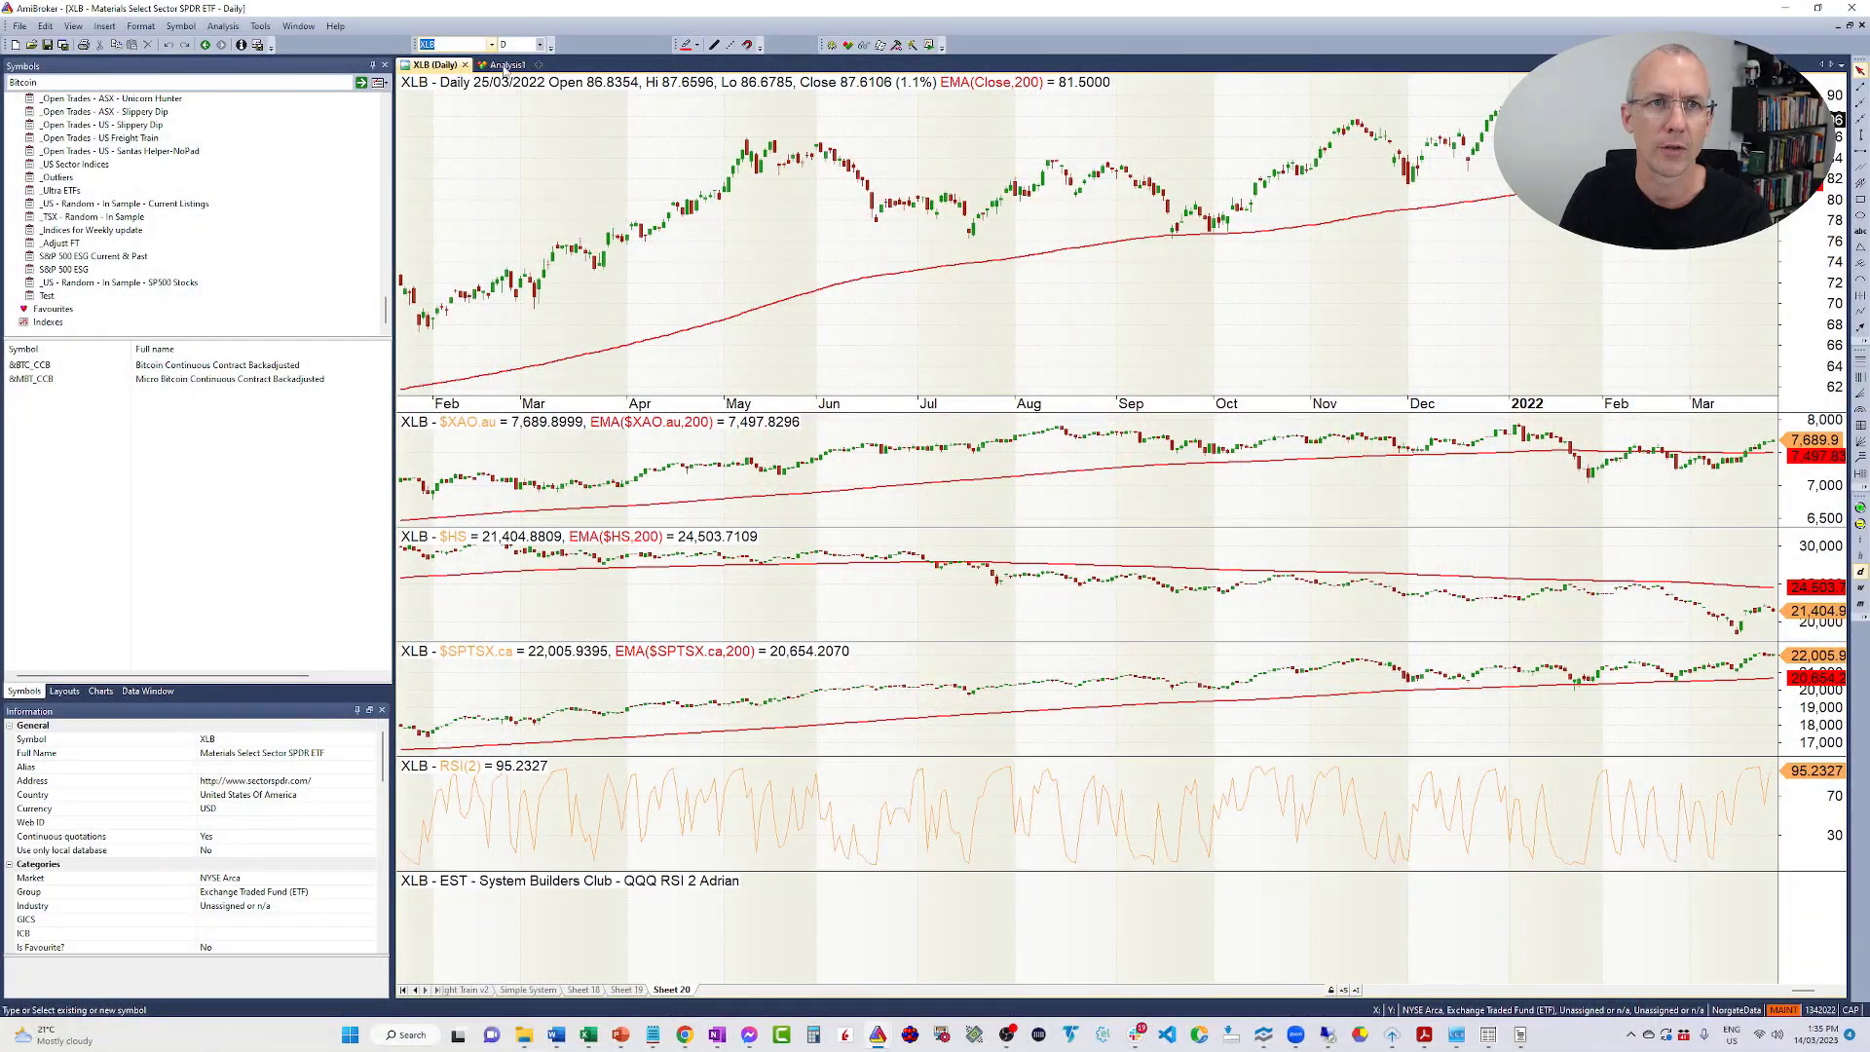
# Untick 'Generate detailed reports for each symbol in individual backtest' in Analysis settings.
pyautogui.click(506, 64)
pyautogui.click(668, 85)
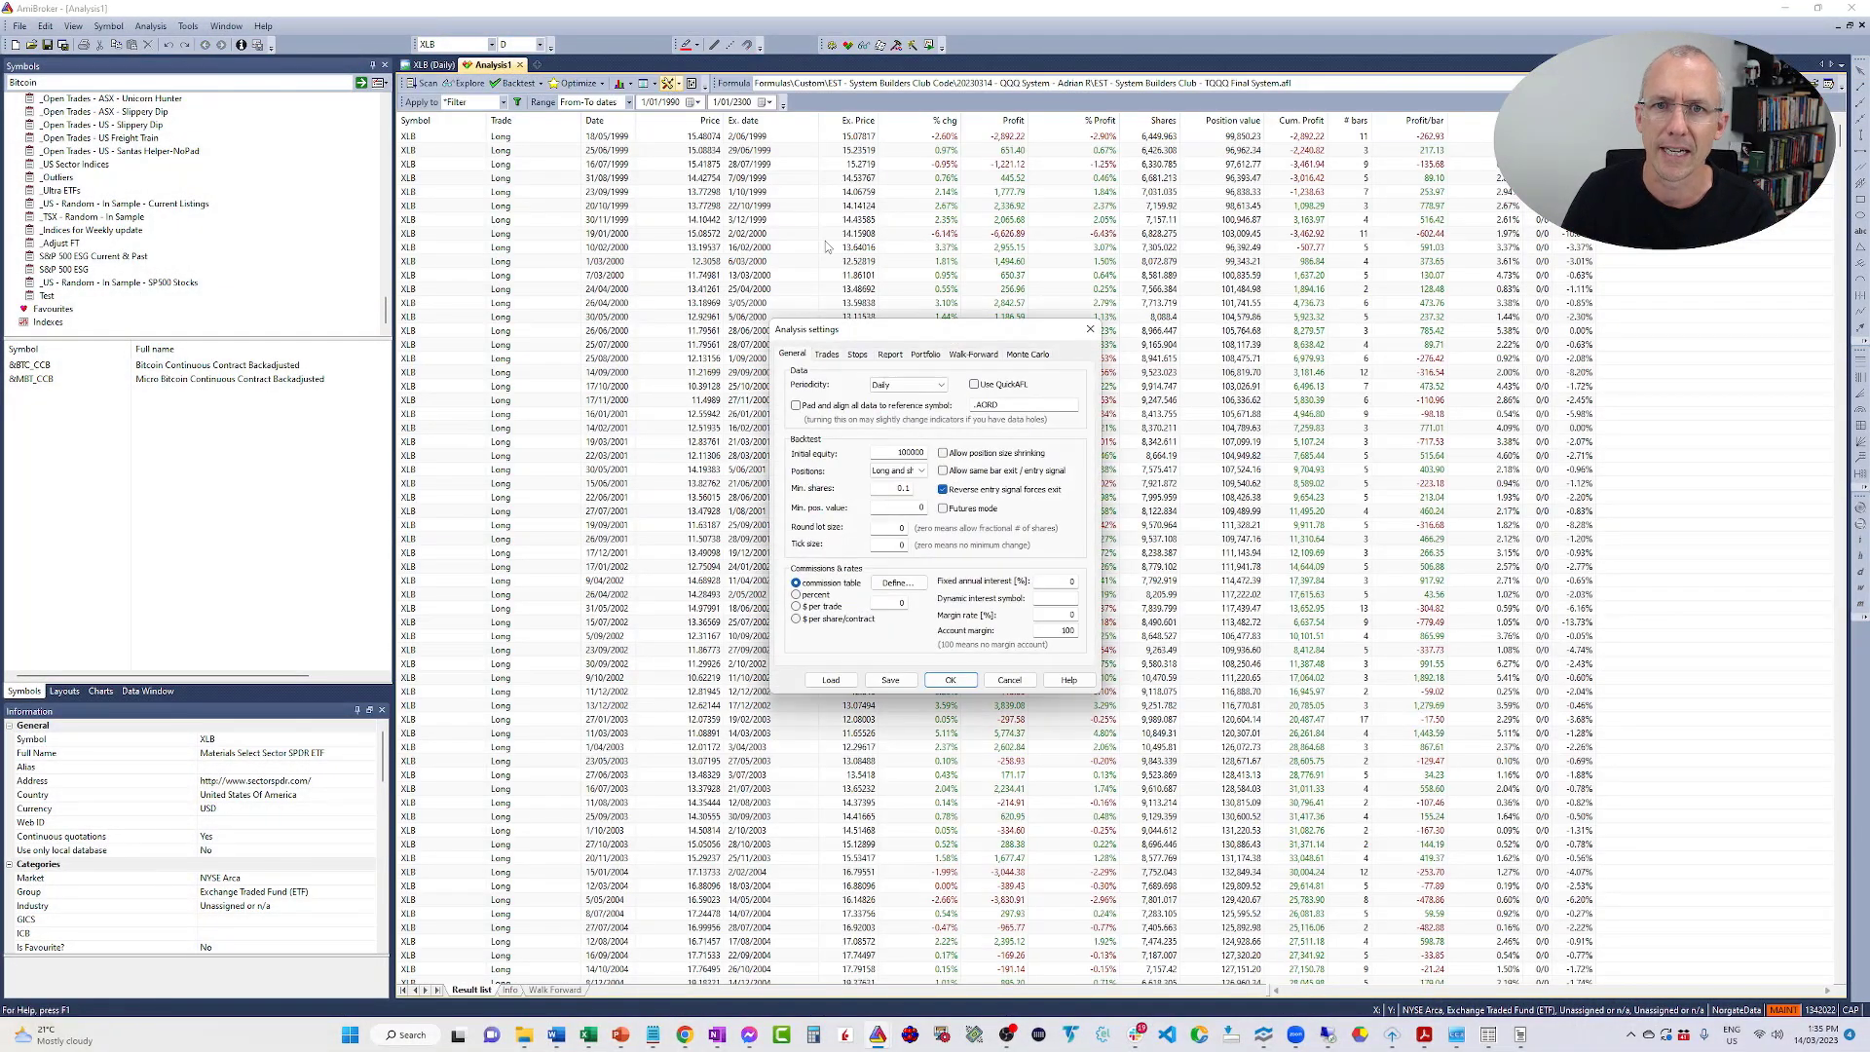
pyautogui.click(891, 354)
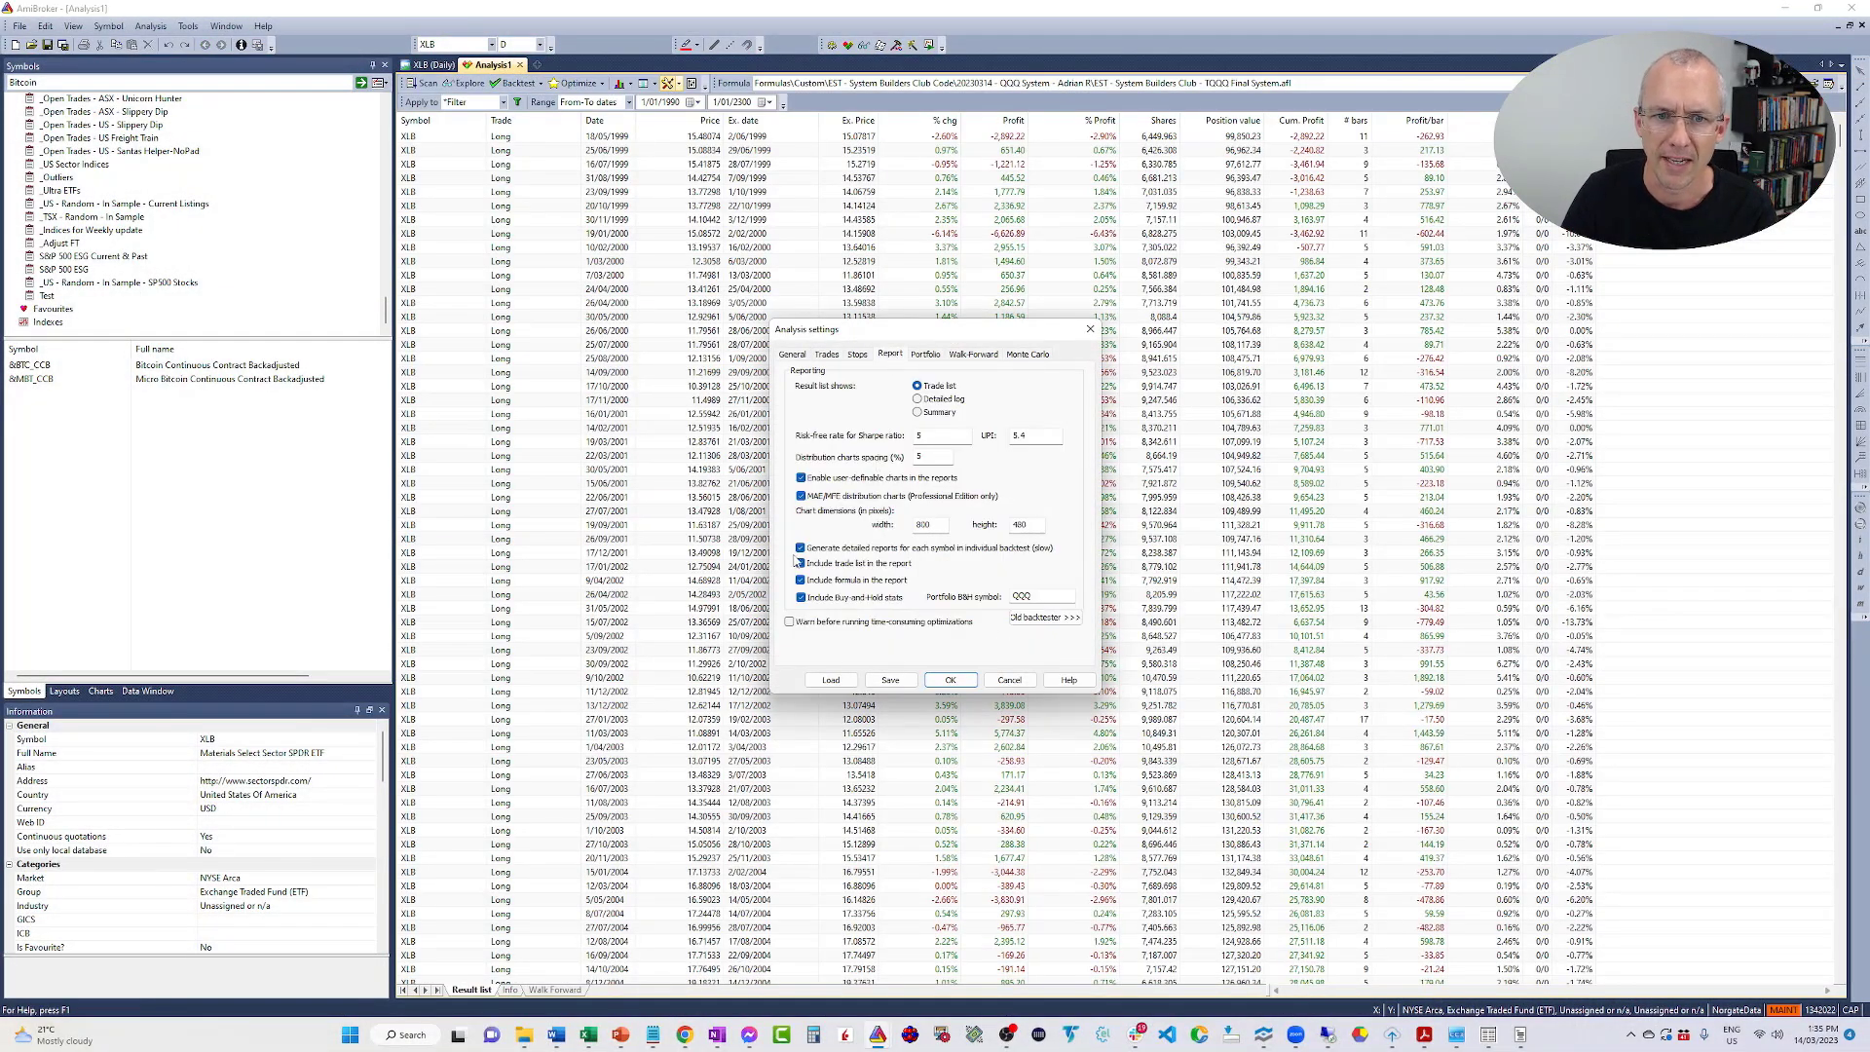
pyautogui.click(864, 551)
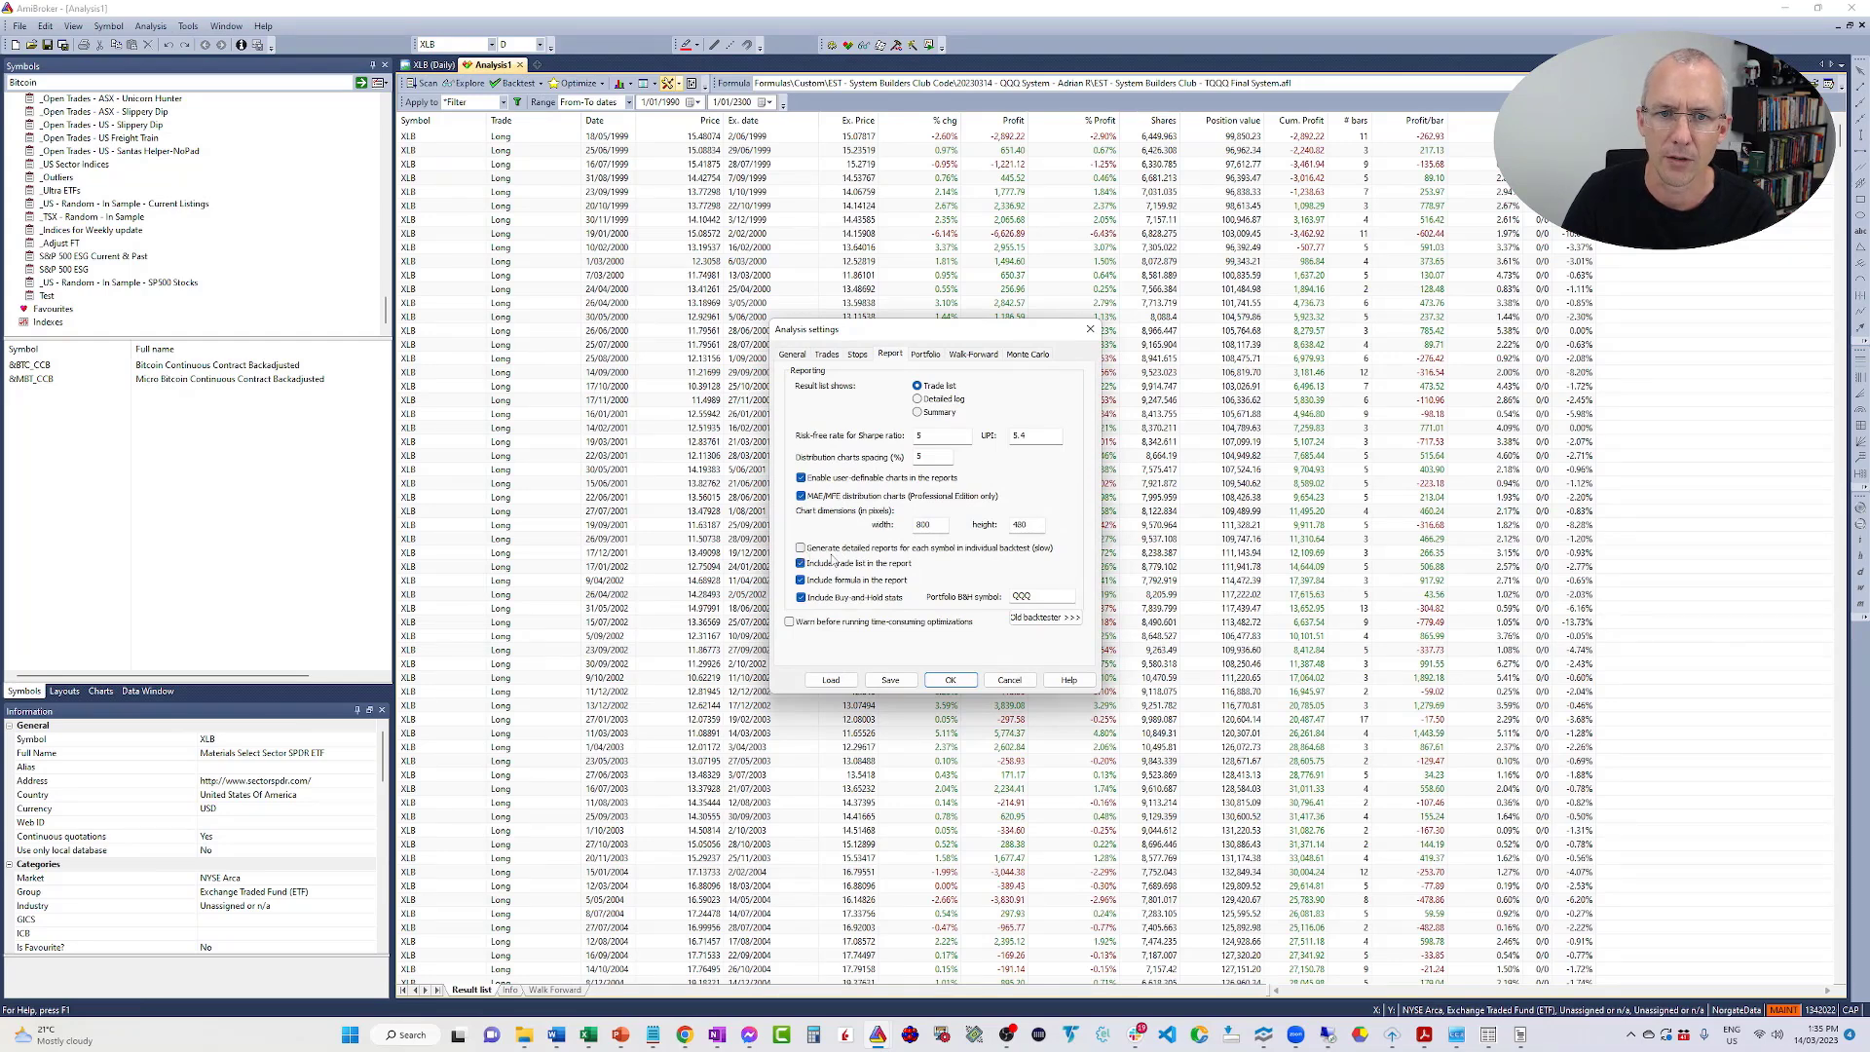
pyautogui.click(955, 681)
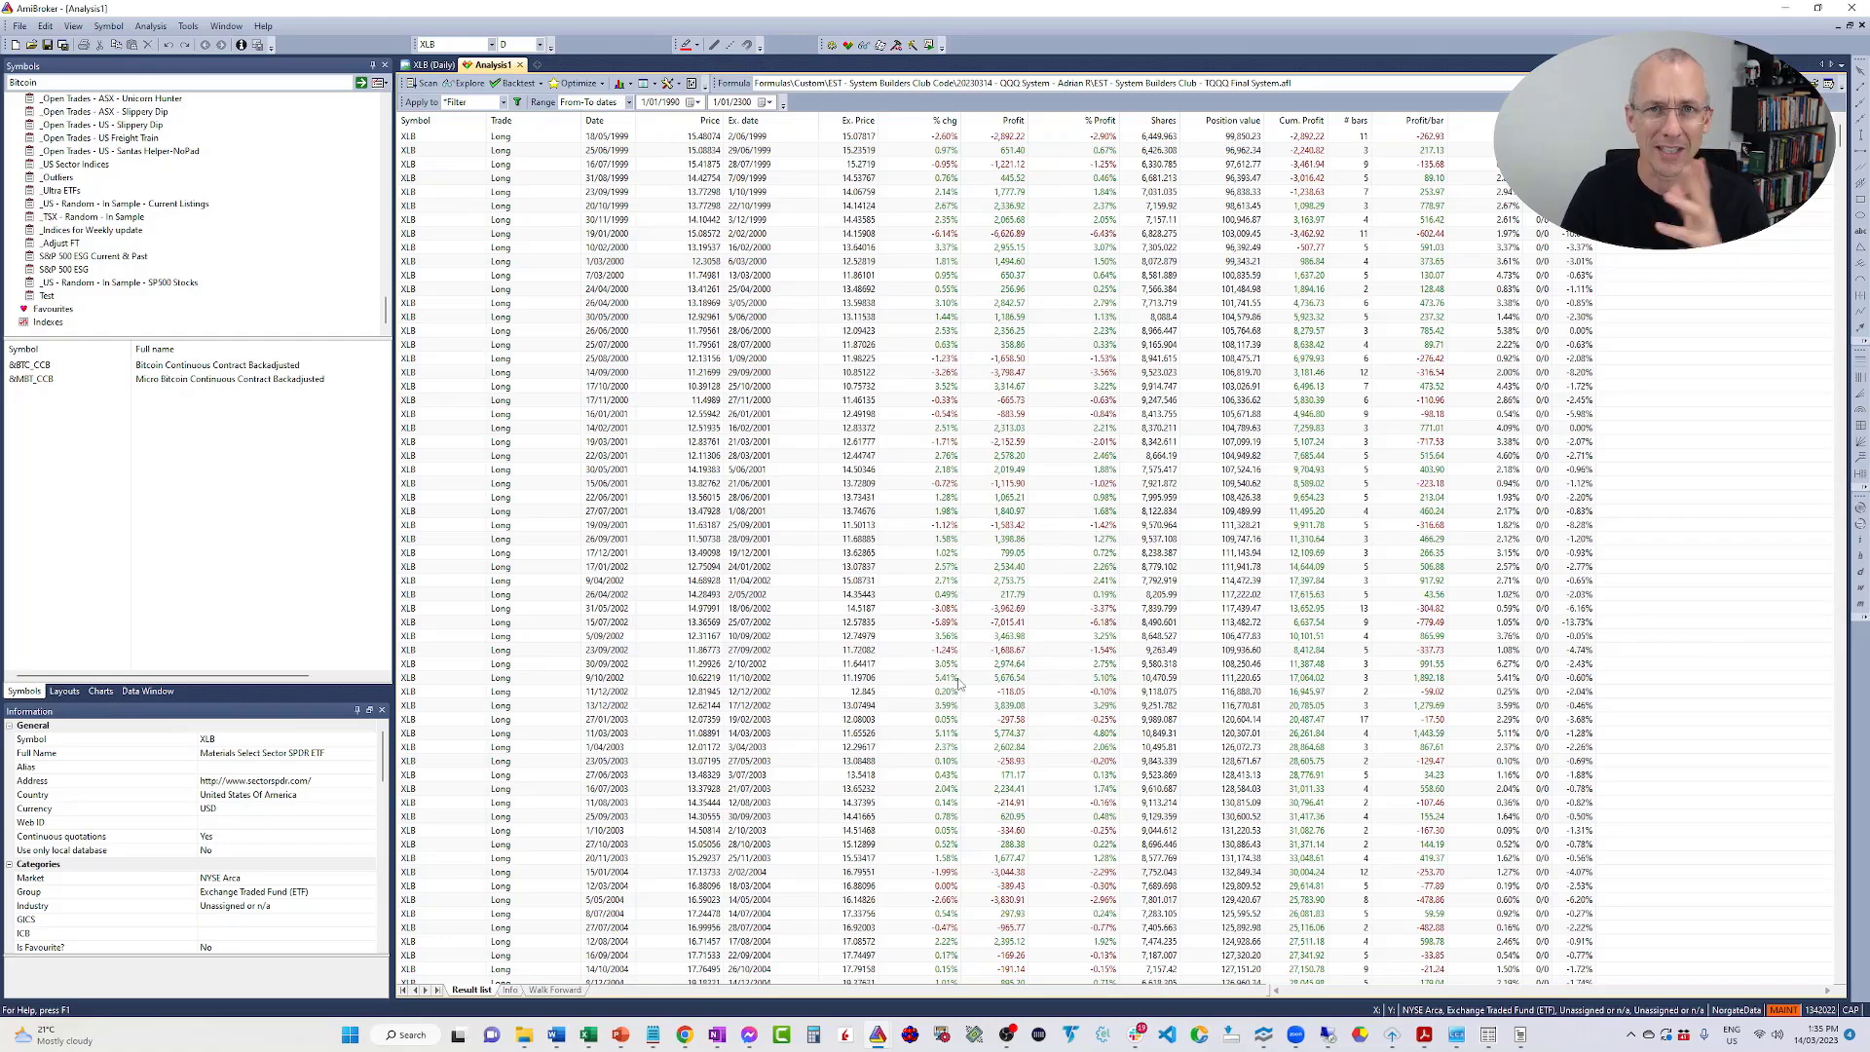